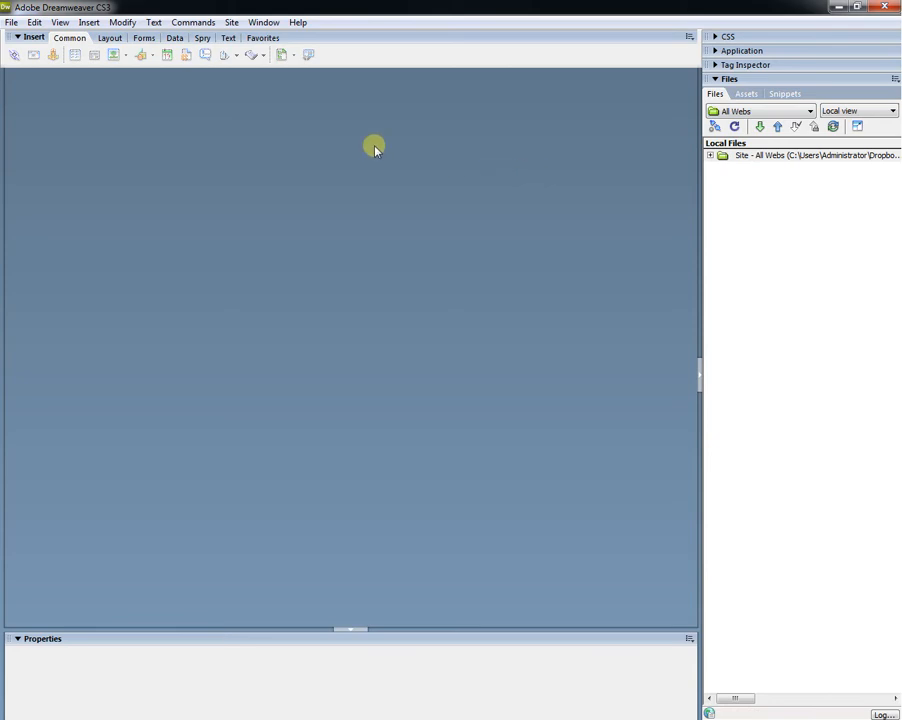
Start a new site definition named "webs" that does not use a server technology
click(231, 24)
click(250, 38)
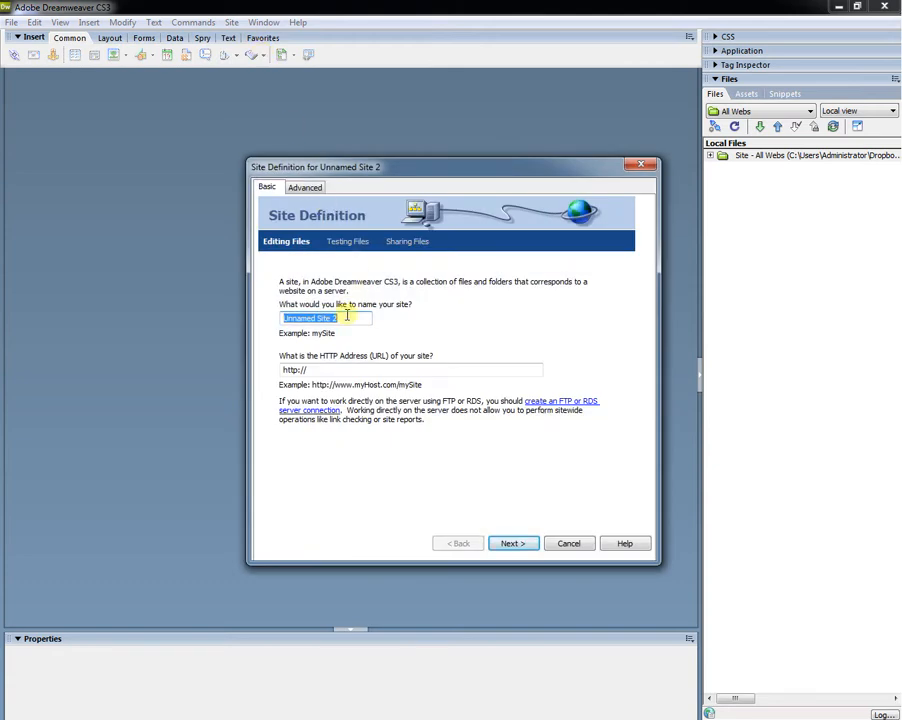
text(webs)
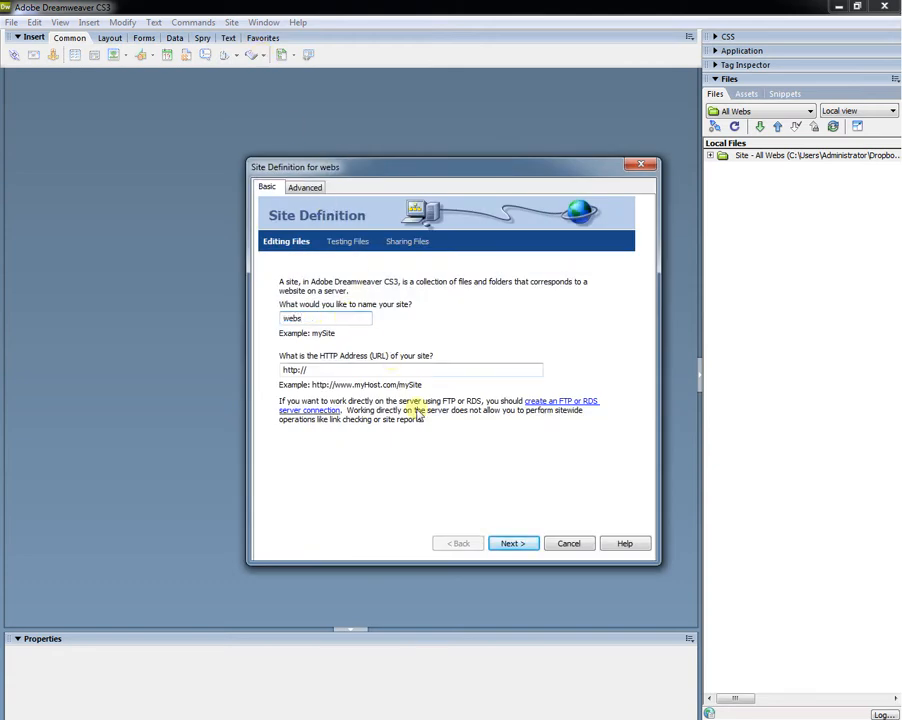
click(505, 545)
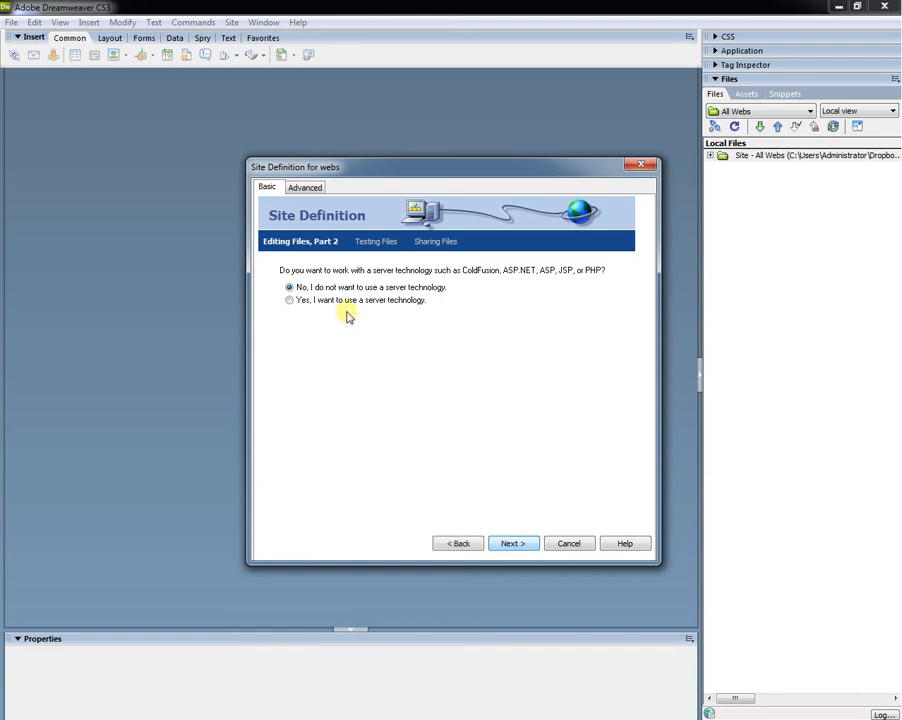
click(504, 544)
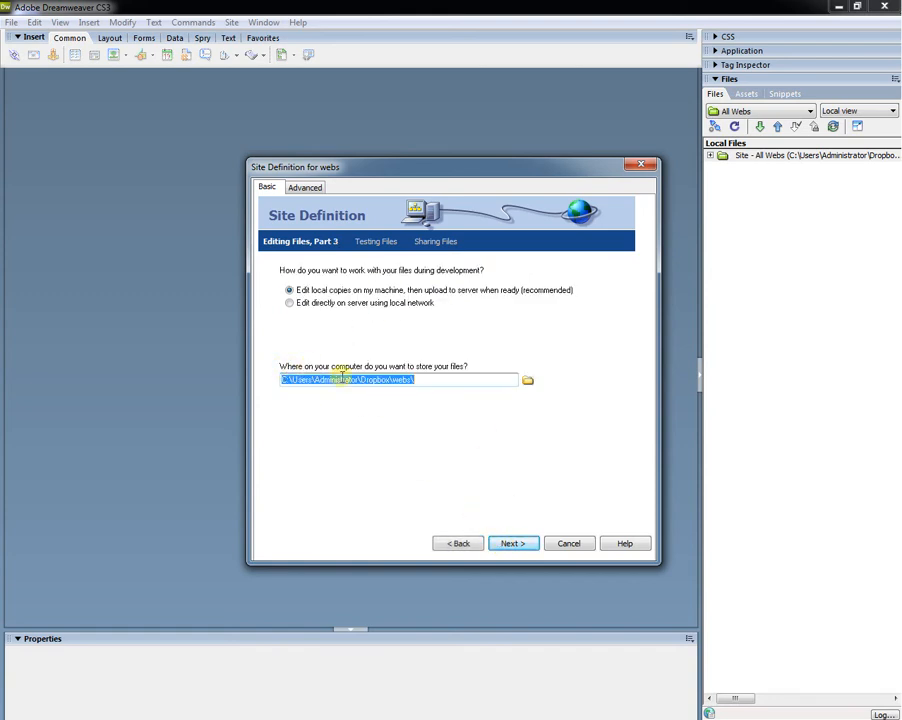
Set the local storage folder to C:\Users\Administrator\Documents\webs, with local copies edited before upload
click(527, 381)
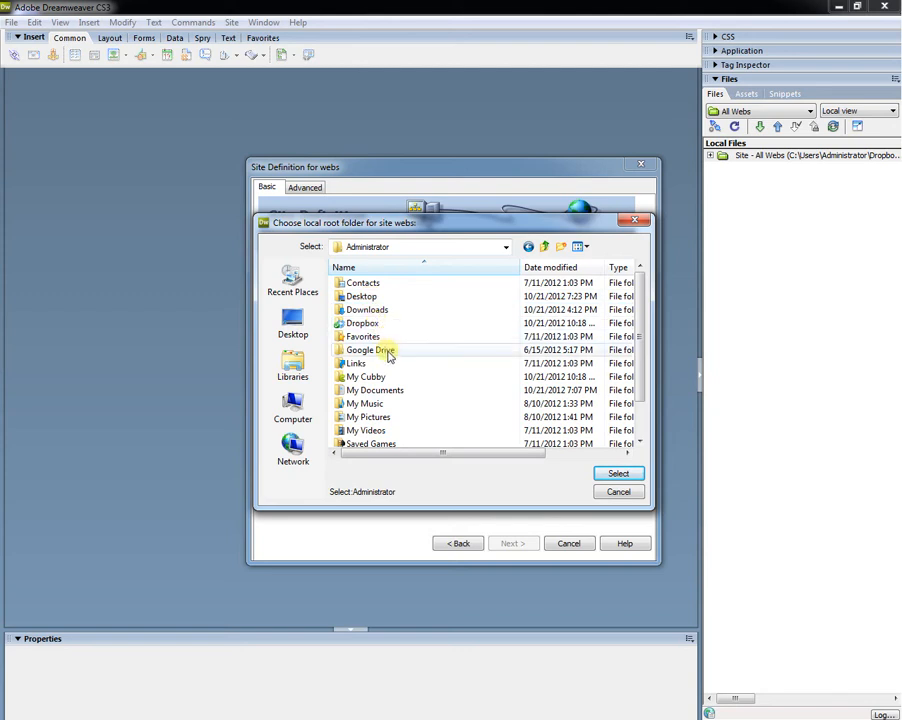
double_click(396, 390)
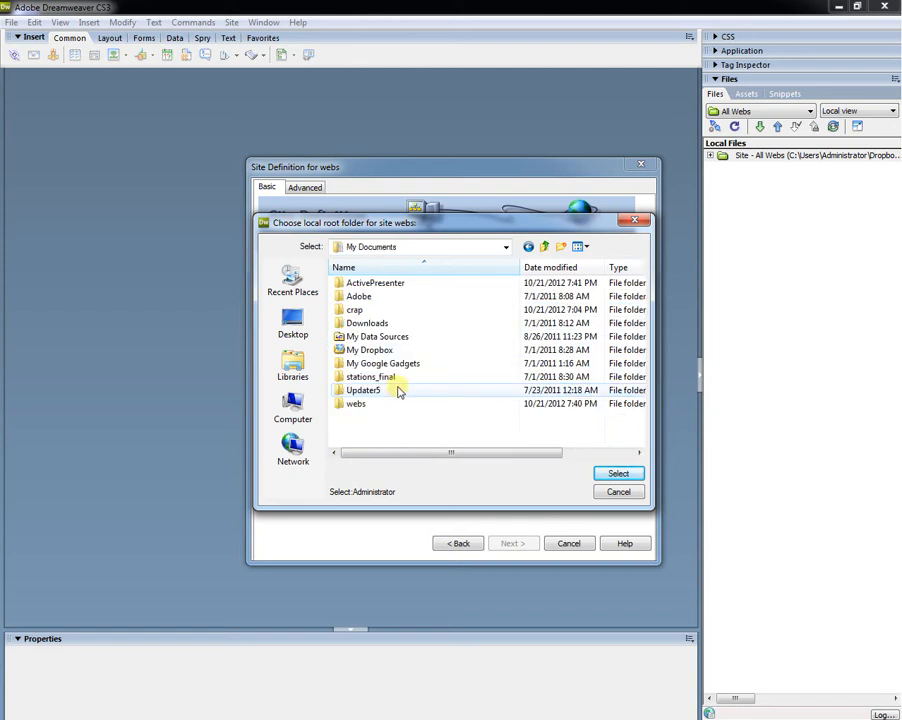
double_click(367, 403)
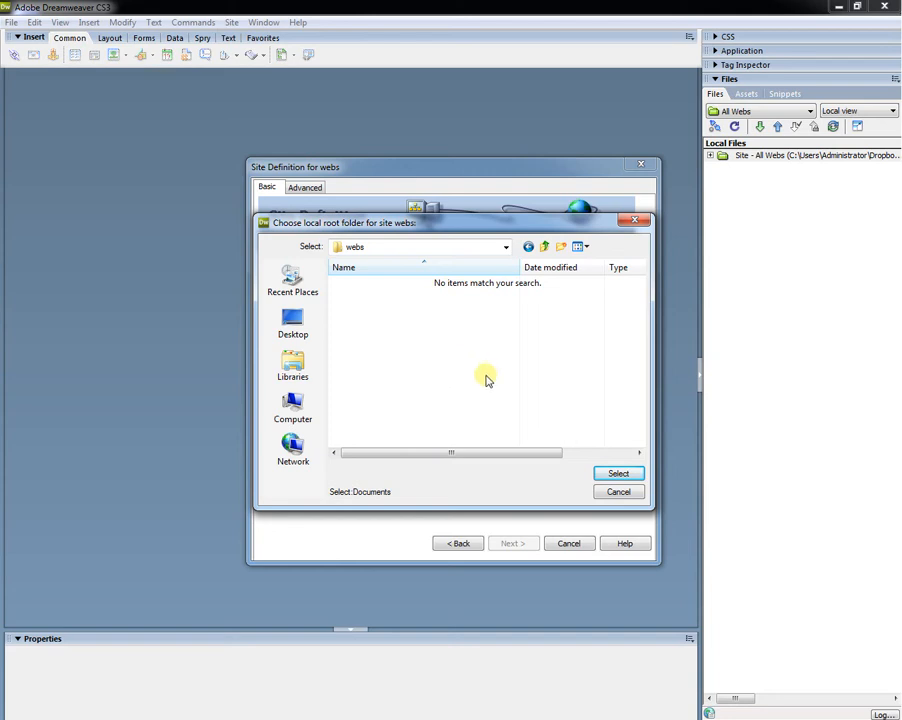
click(616, 475)
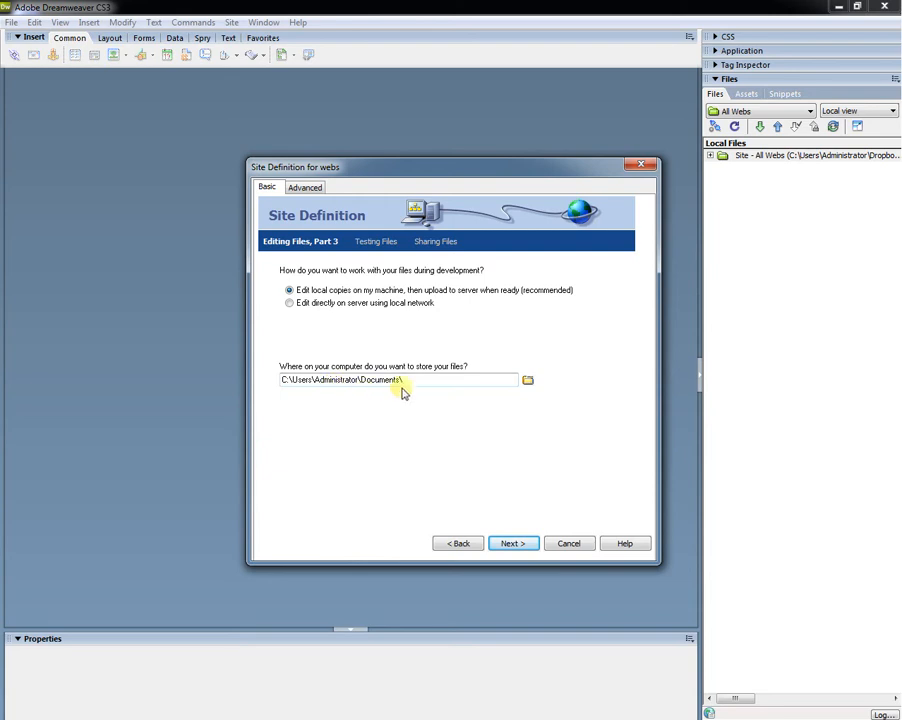
drag(415, 382, 272, 376)
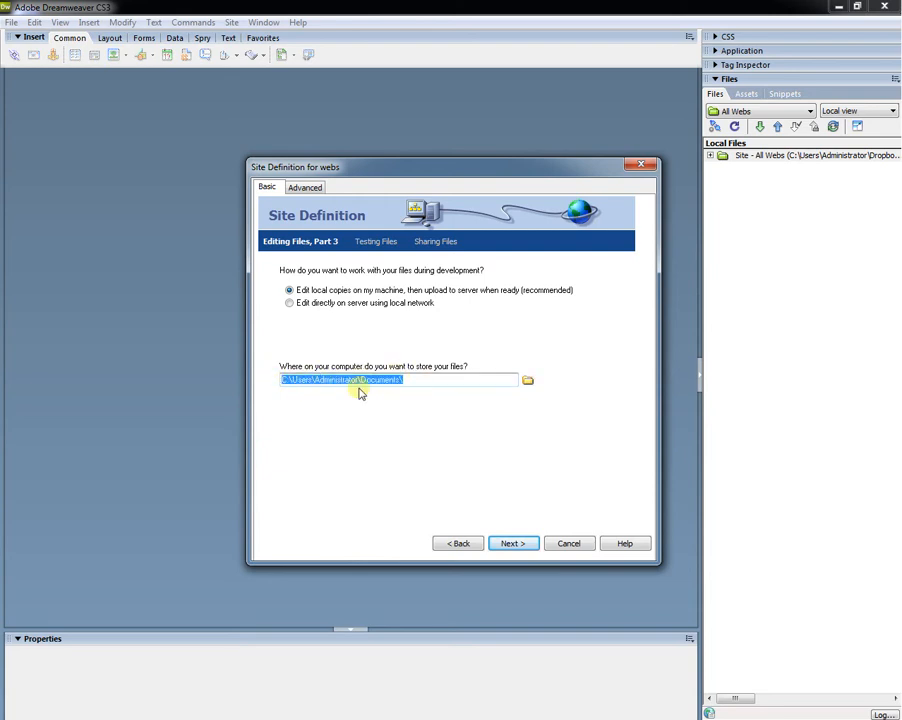
click(419, 380)
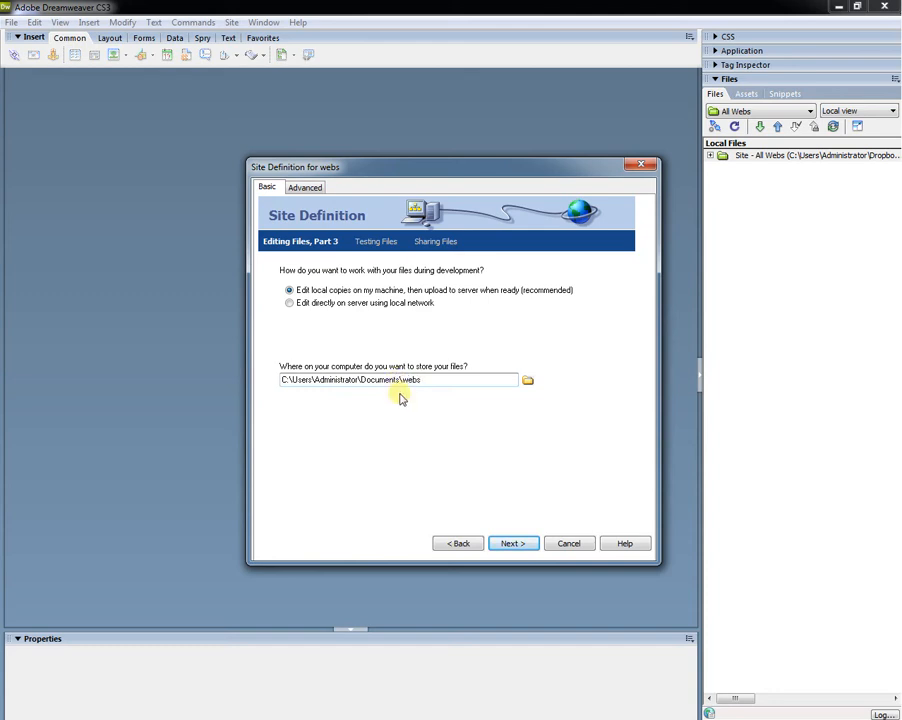
drag(288, 380, 281, 380)
drag(401, 382, 423, 379)
click(511, 543)
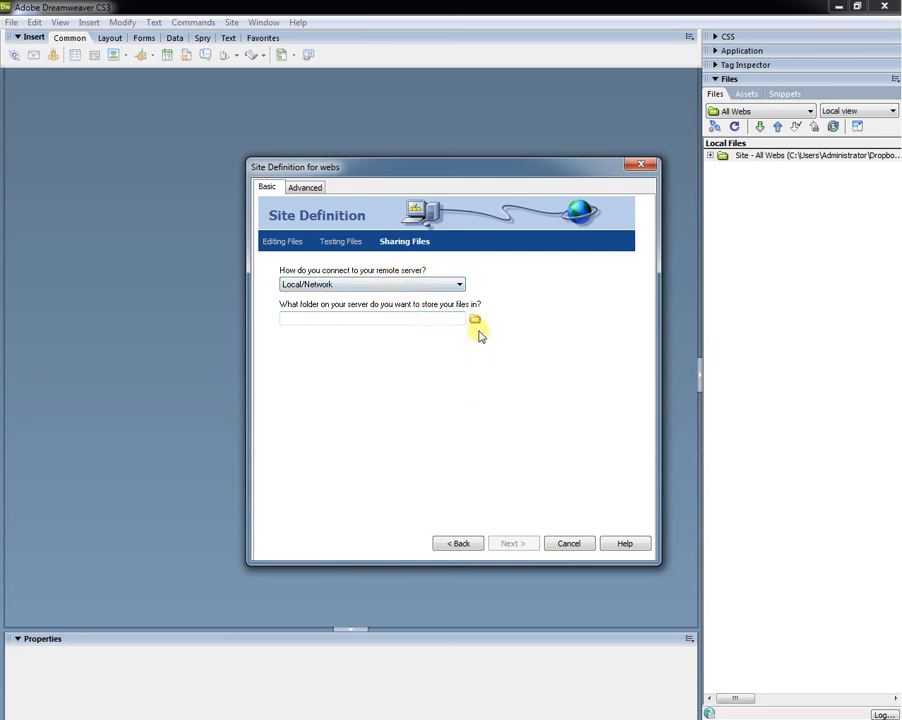
Set the remote server folder to C:\Apache2\htdocs using the Local/Network connection
click(459, 542)
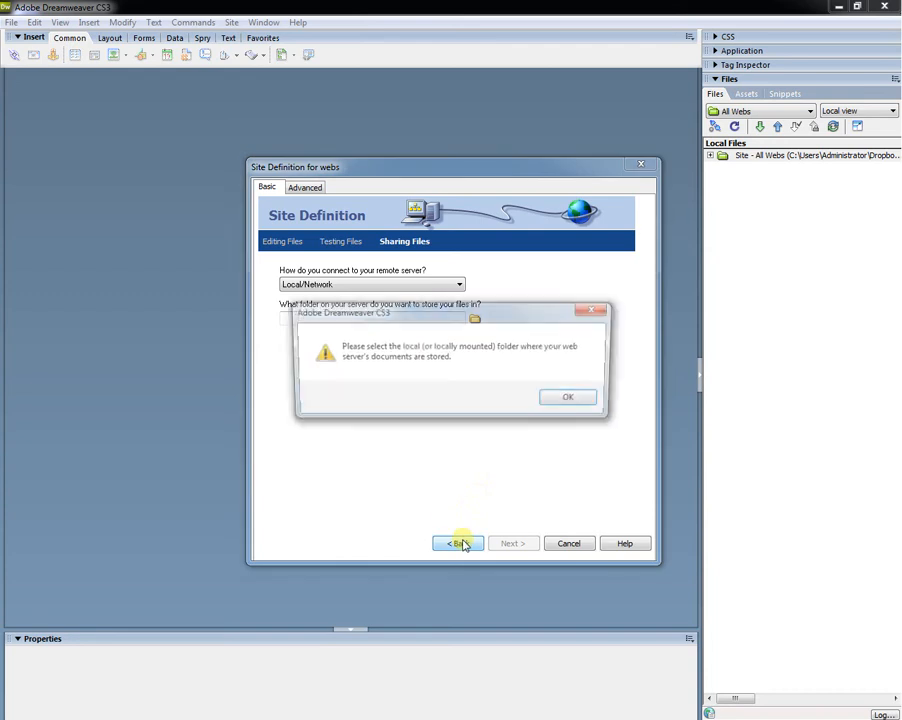
click(564, 401)
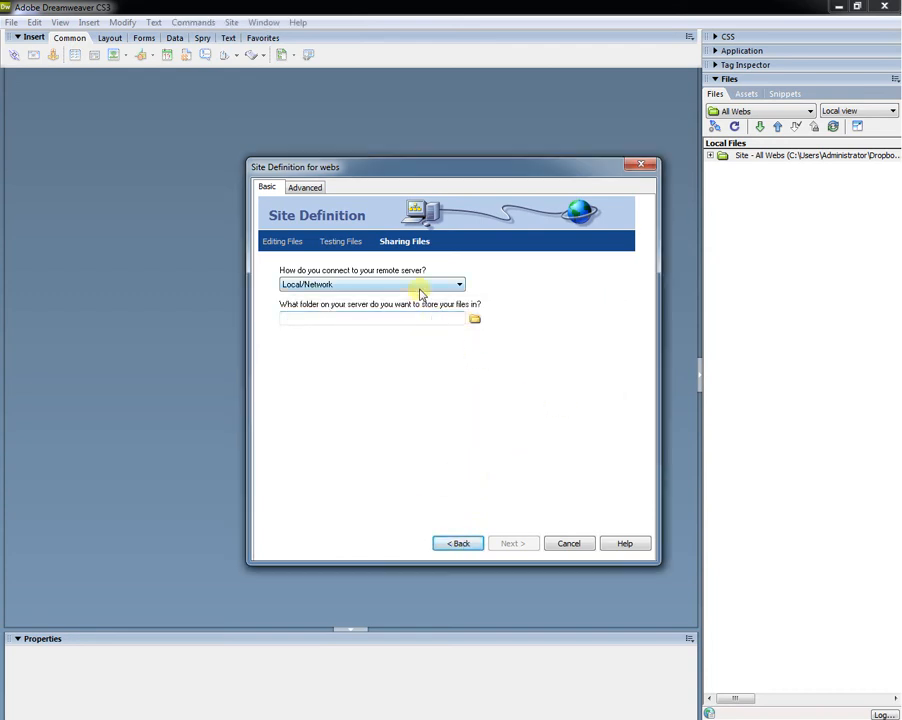
click(474, 322)
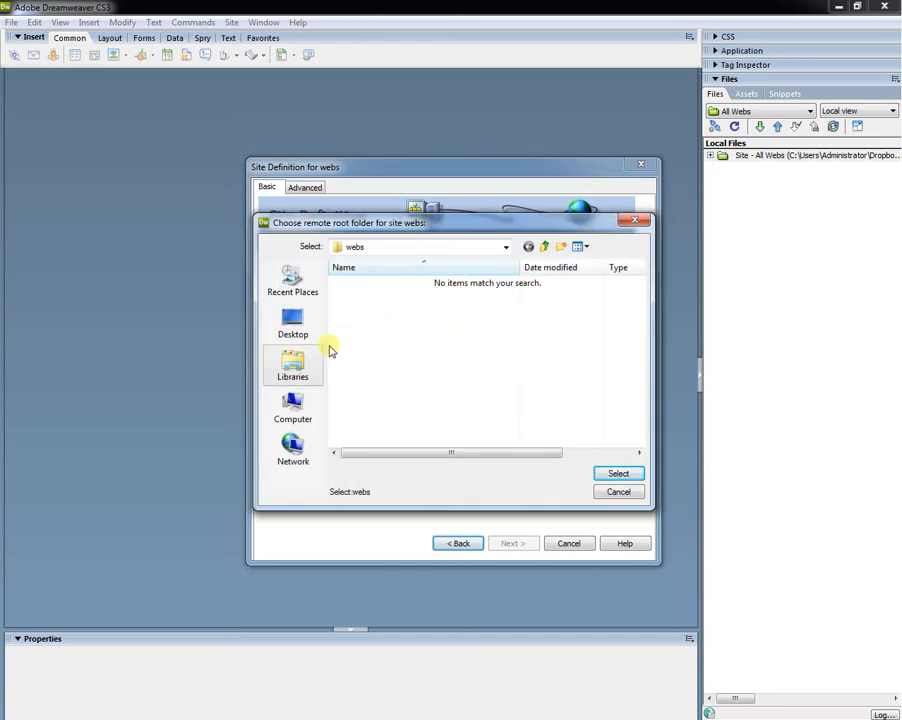
click(292, 405)
double_click(402, 302)
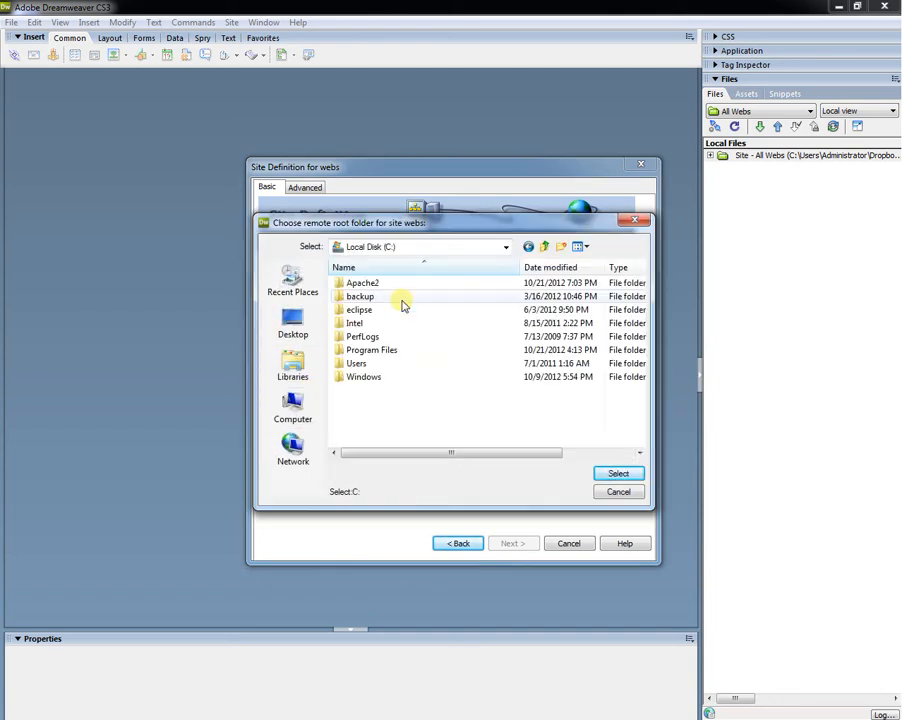
click(376, 285)
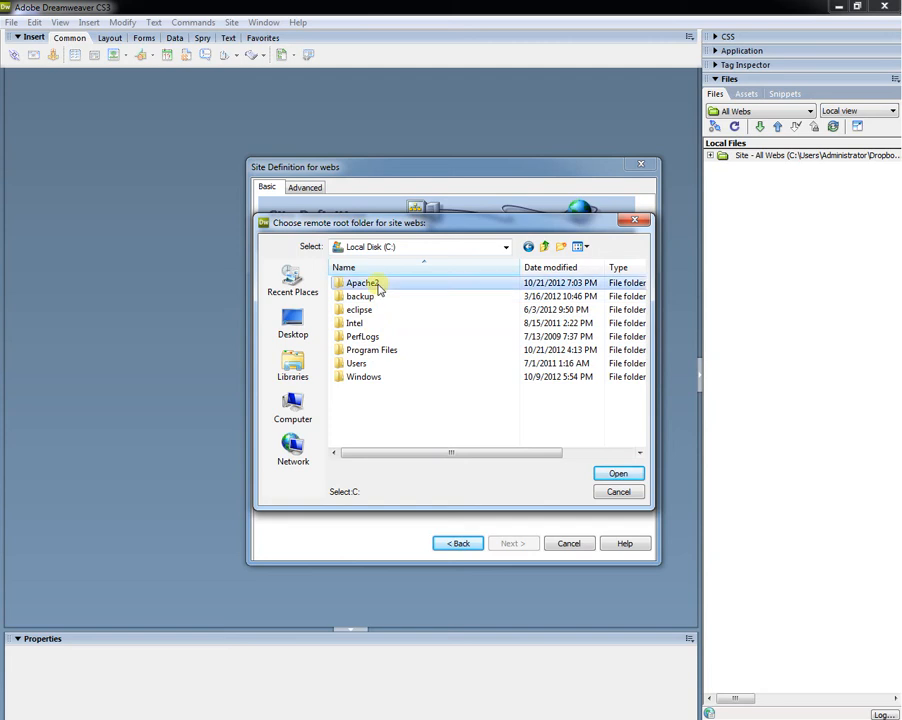
double_click(376, 286)
double_click(367, 337)
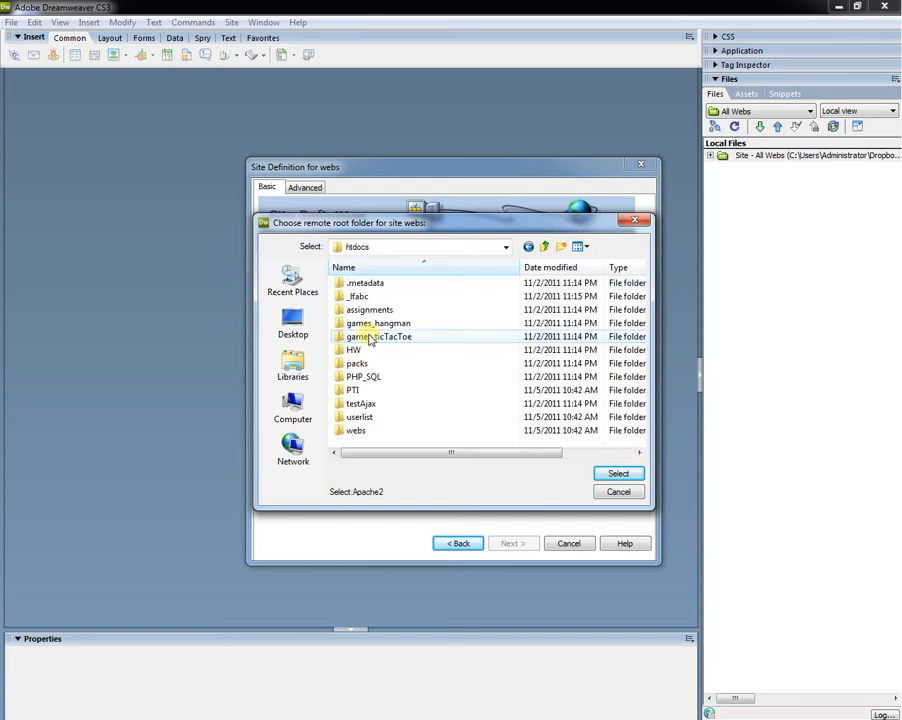
click(606, 474)
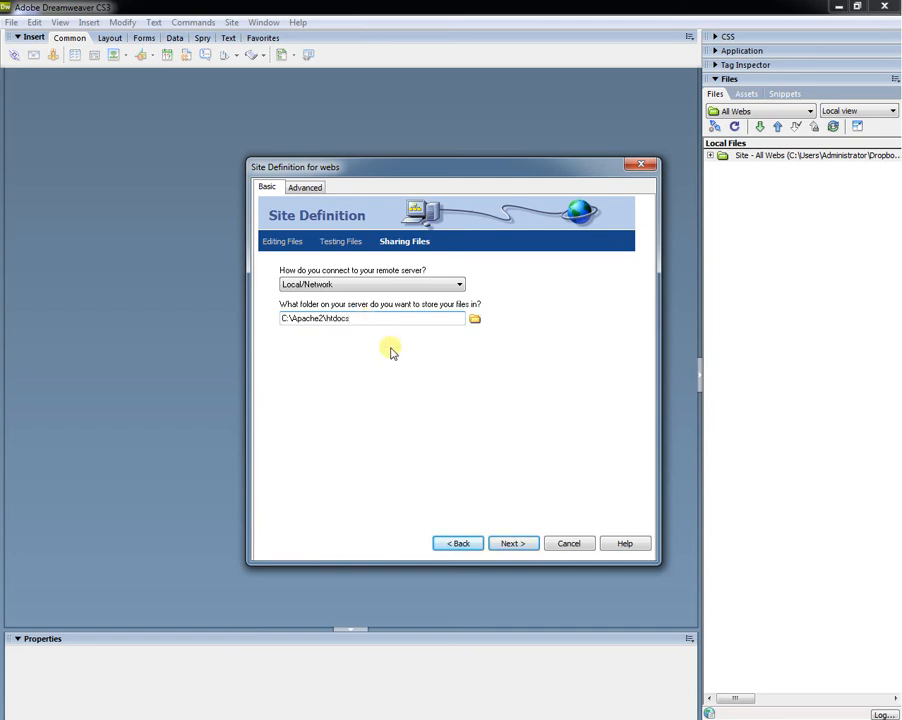
Leave check-in/check-out disabled and finish the webs site definition
click(513, 543)
click(513, 543)
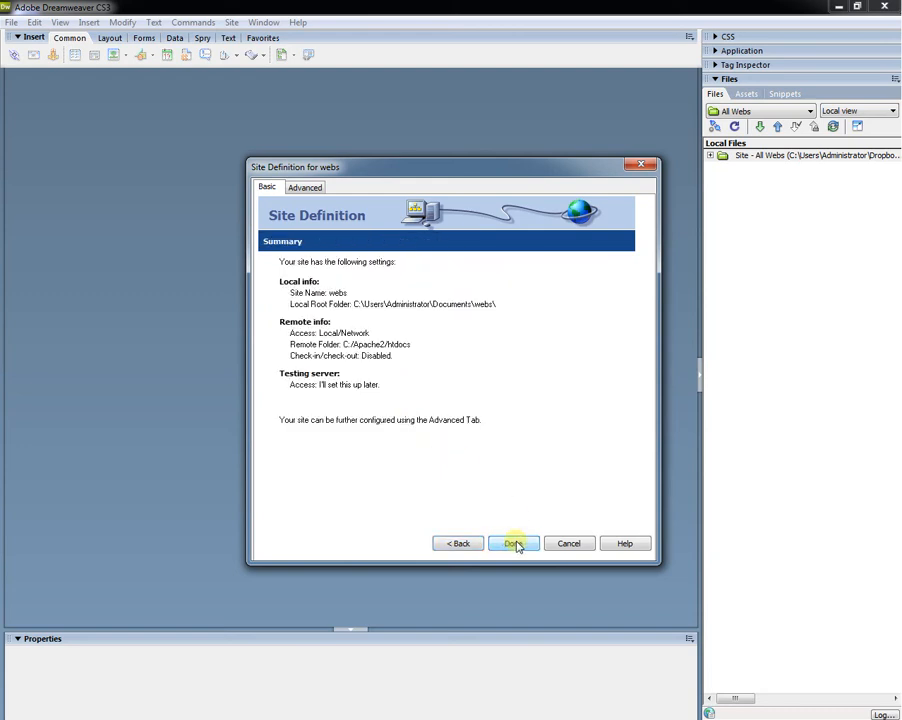
click(513, 543)
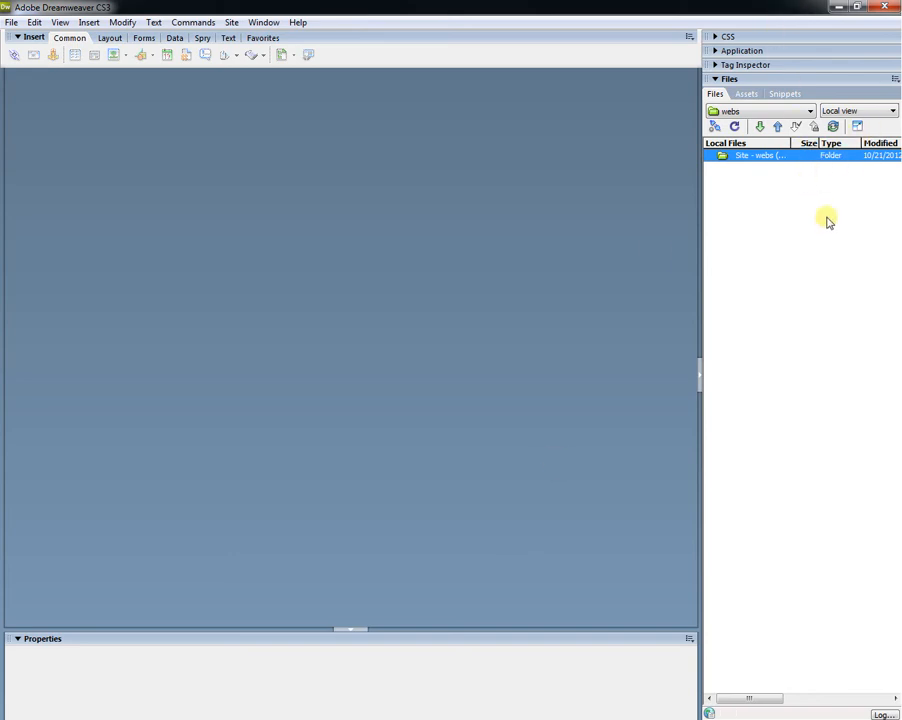
Examine the webs site's files in Remote view, then return the listing to Local view
click(887, 112)
click(880, 132)
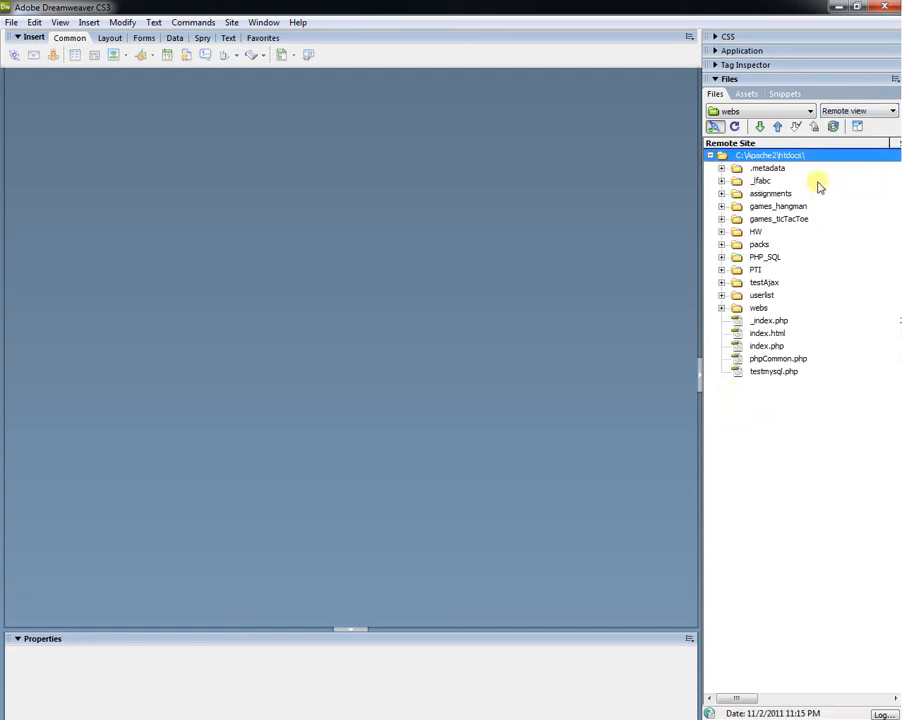
click(858, 112)
click(842, 123)
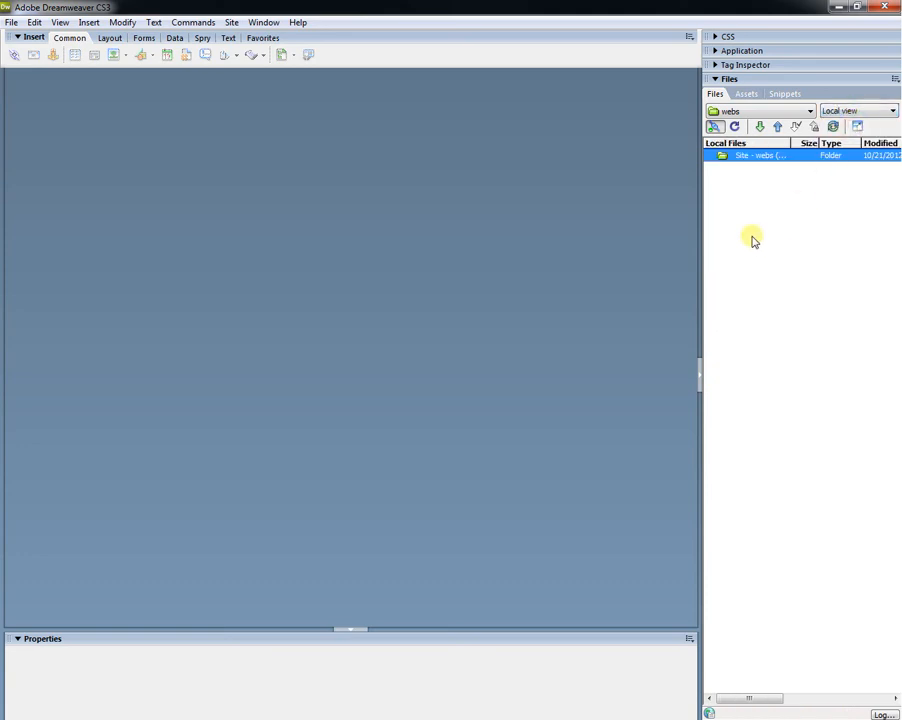
Restore the Dreamweaver window to a smaller size and position it so the desktop shortcuts and the browser are reachable
drag(610, 6, 601, 176)
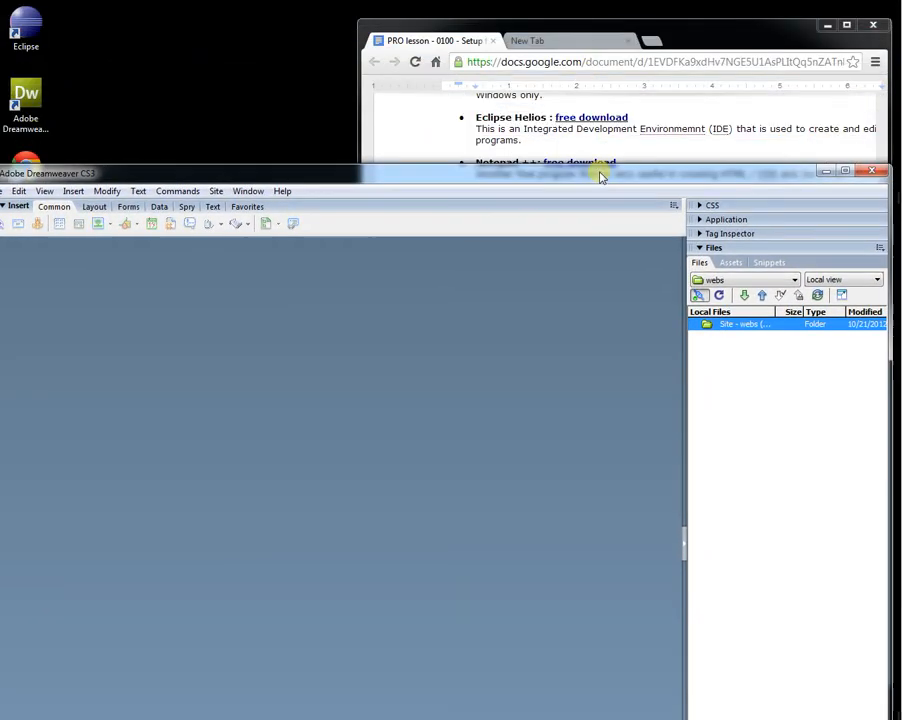
drag(868, 168, 716, 237)
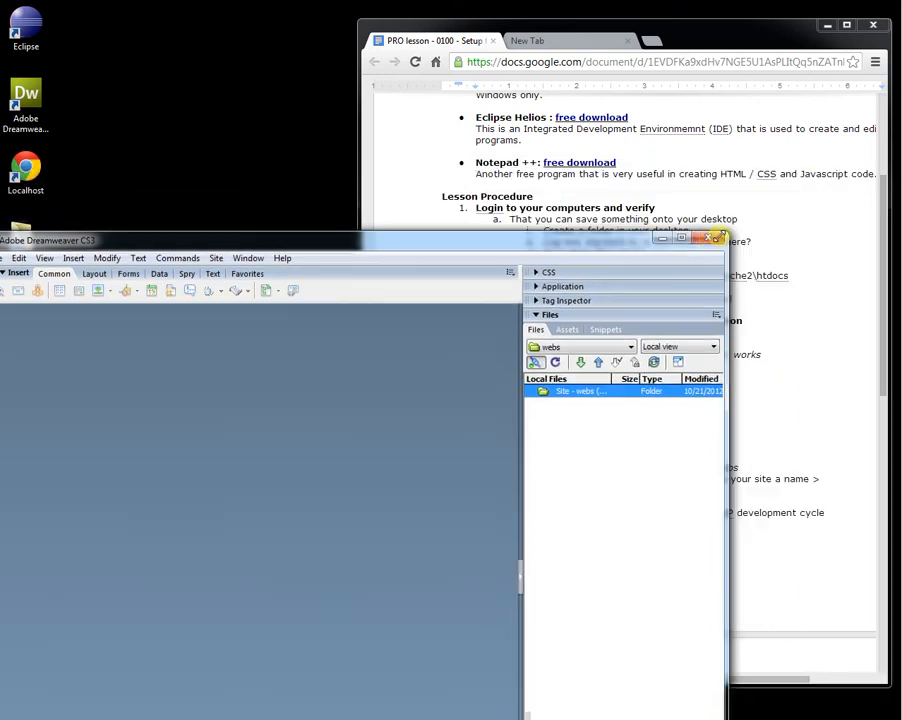
drag(527, 250, 673, 196)
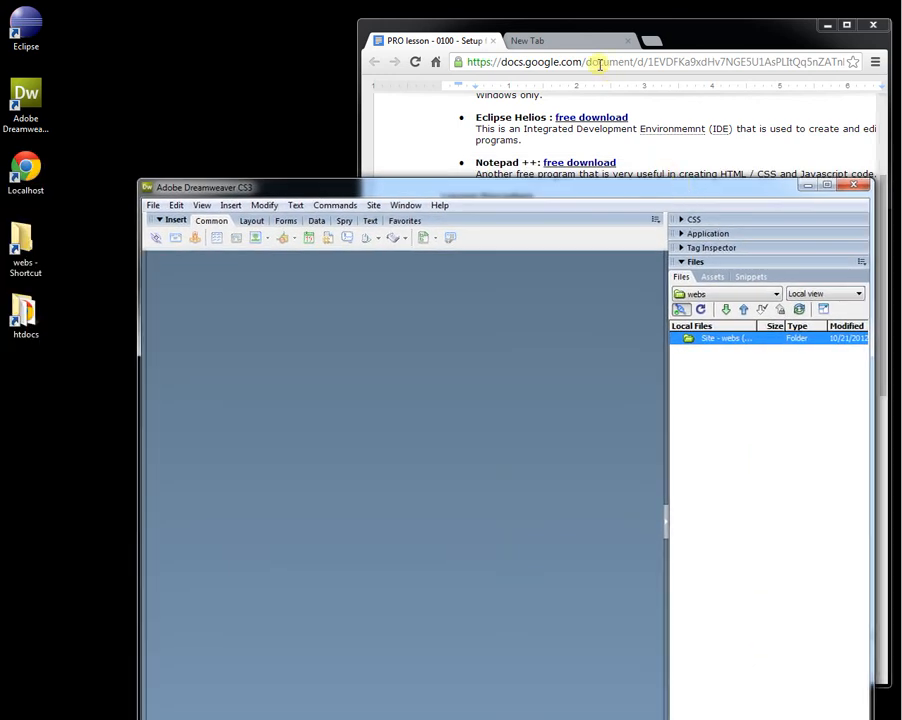
Open the localhost page in Chrome from its desktop shortcut and close the empty New Tab page
click(574, 40)
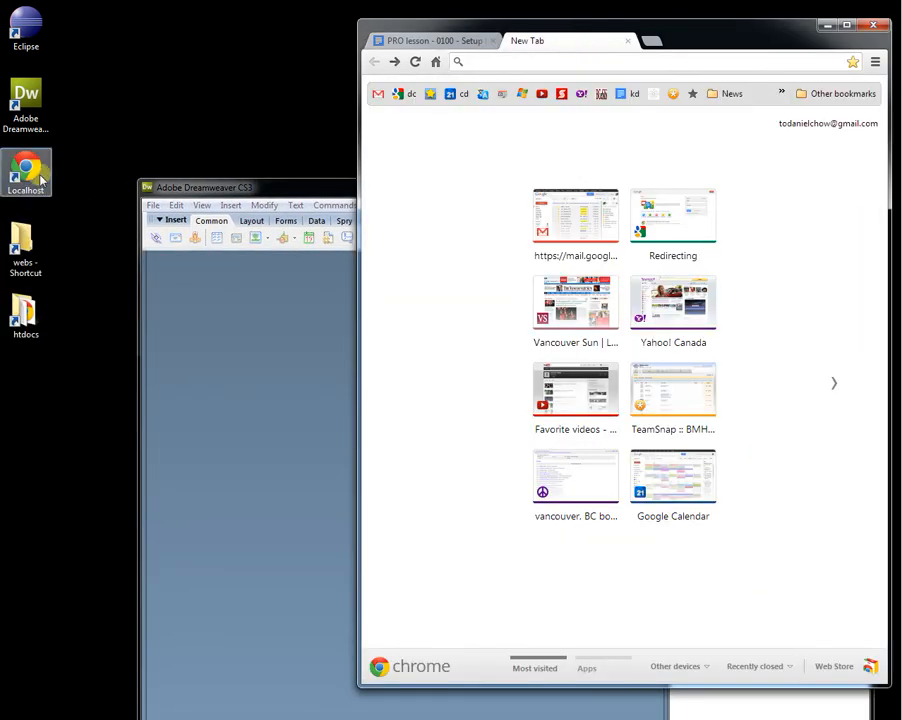
double_click(40, 180)
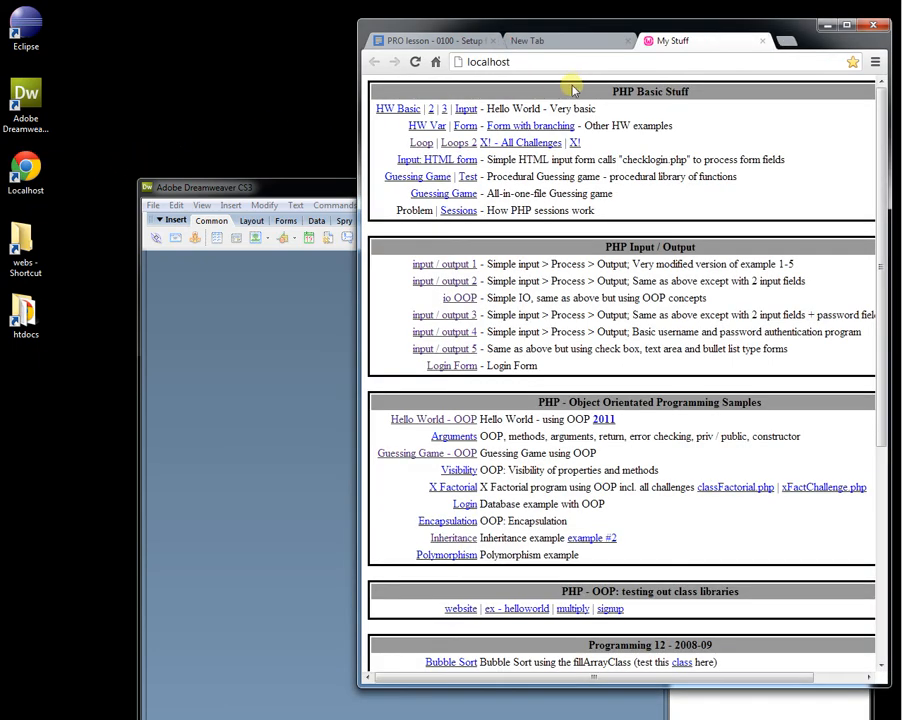
click(628, 40)
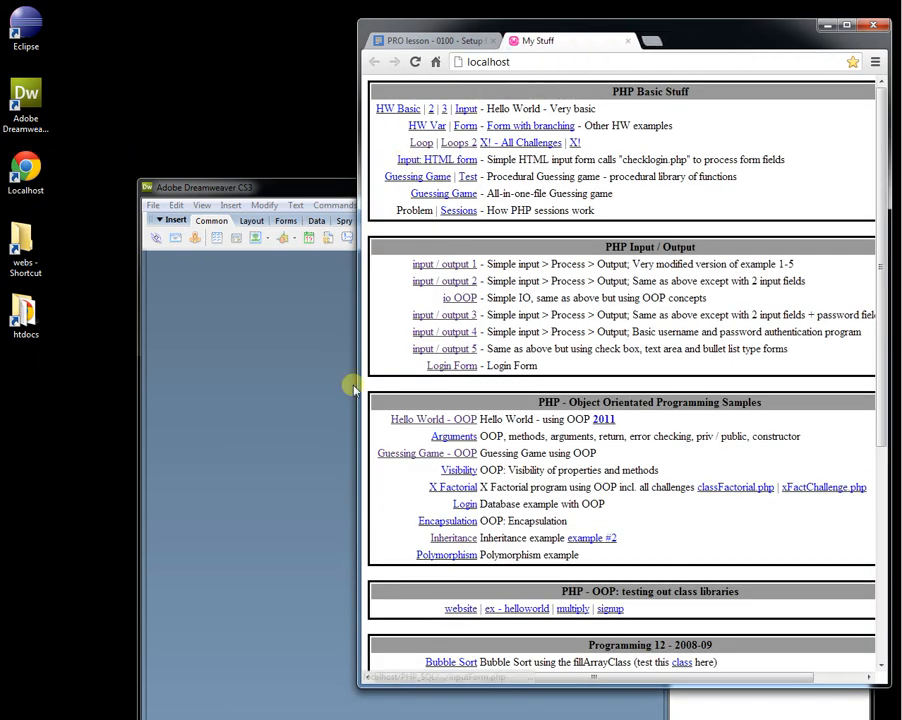
Switch to Dreamweaver, show the webs site in Remote view, and compare index.php with the localhost page in Chrome
click(316, 188)
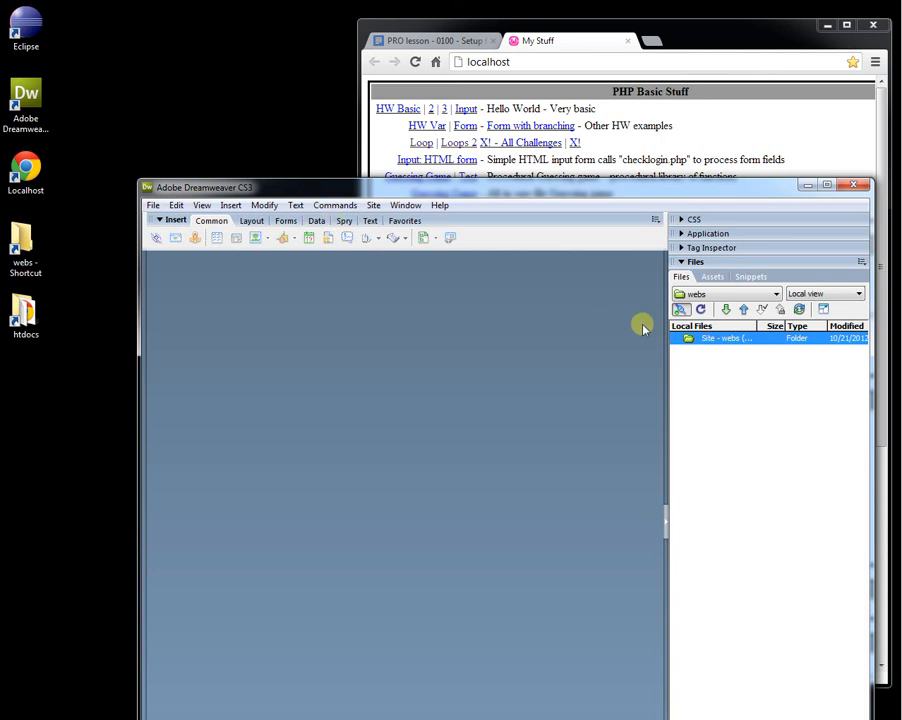
click(840, 293)
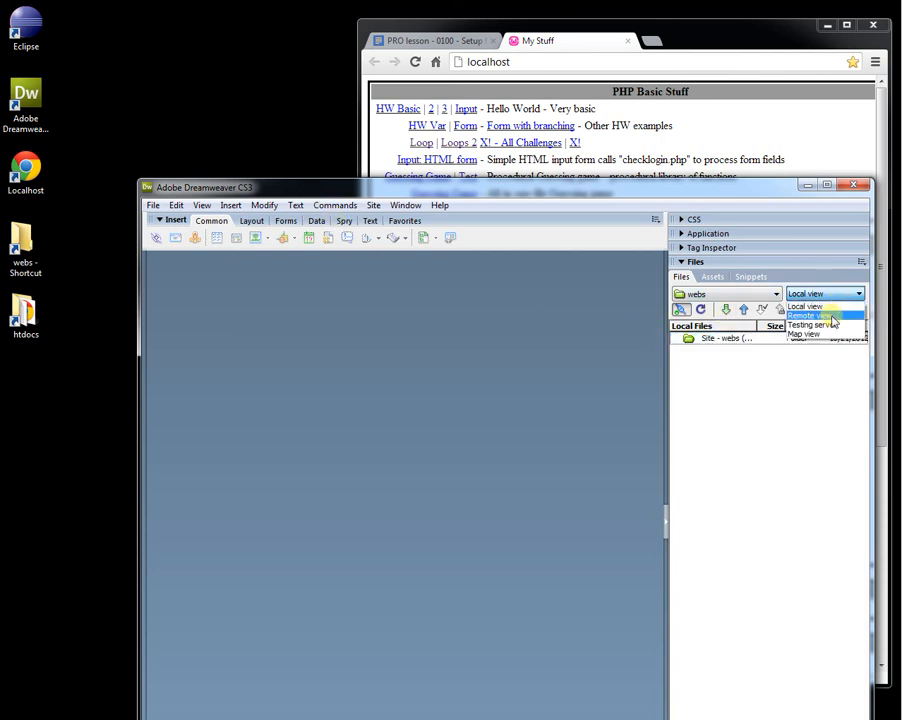
click(830, 316)
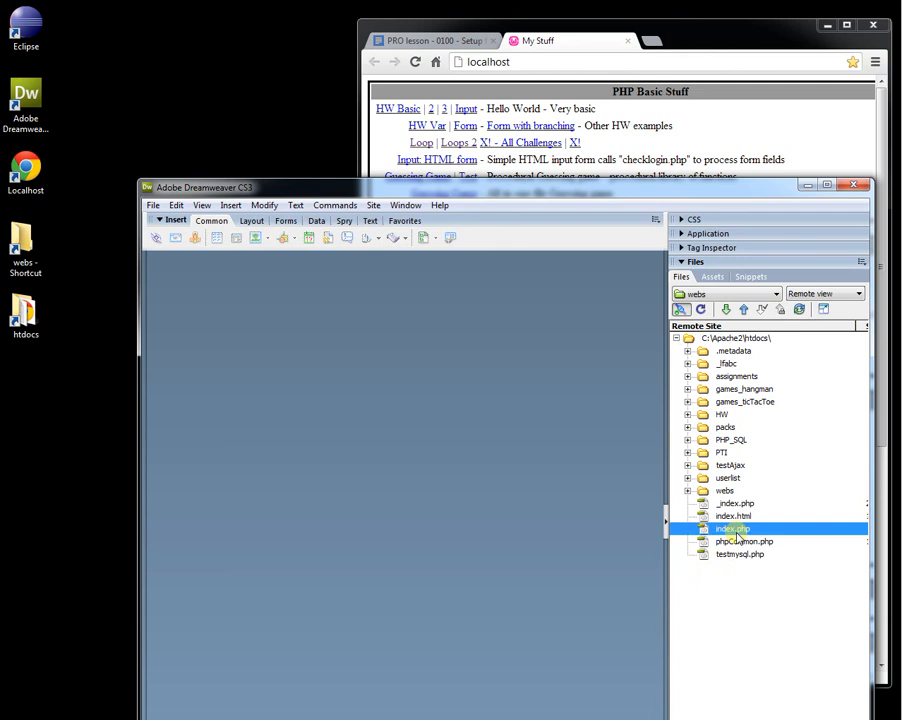
click(572, 50)
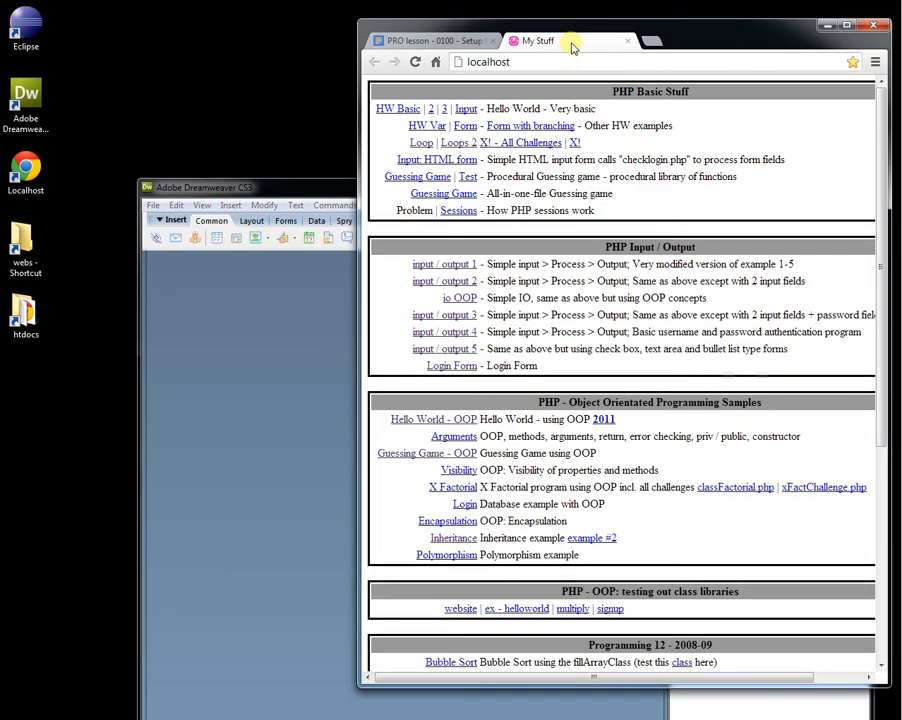
Reposition the Dreamweaver window and open the htdocs folder from the desktop to compare it with the remote site listing
click(298, 185)
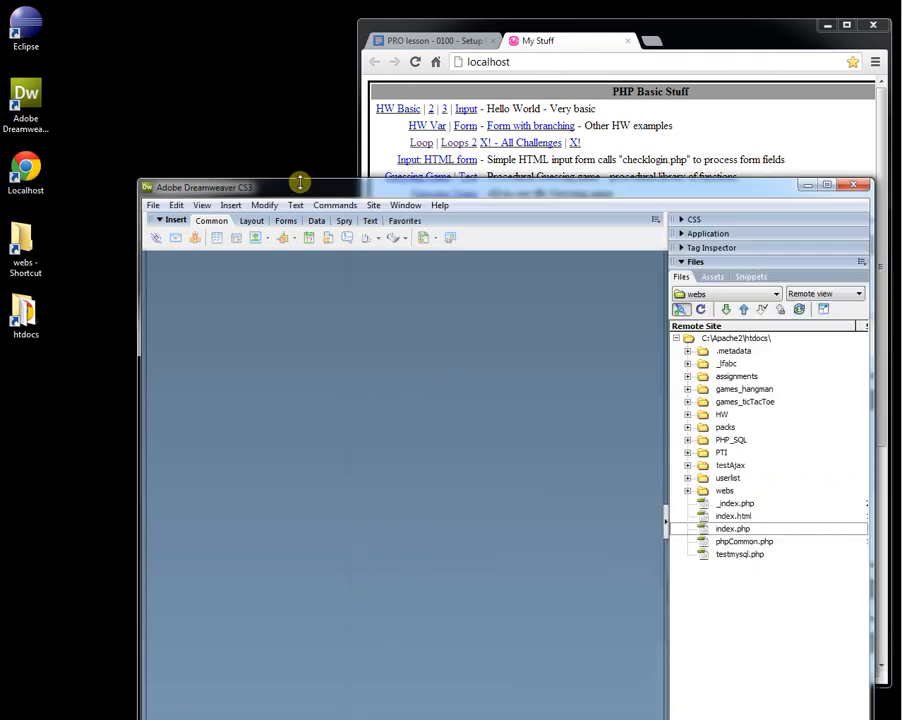
drag(350, 186, 323, 152)
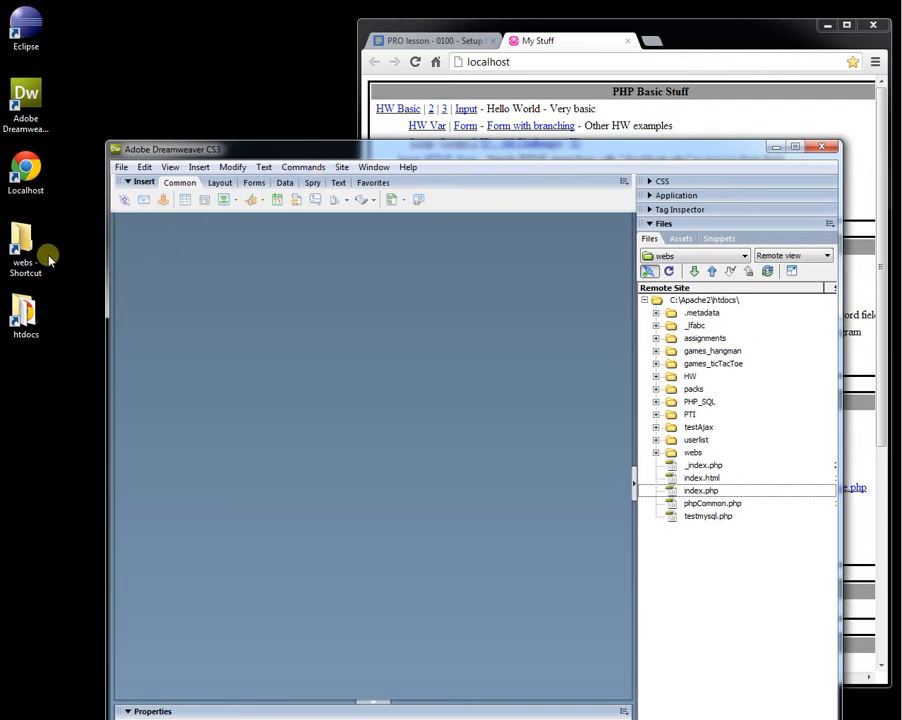
double_click(25, 318)
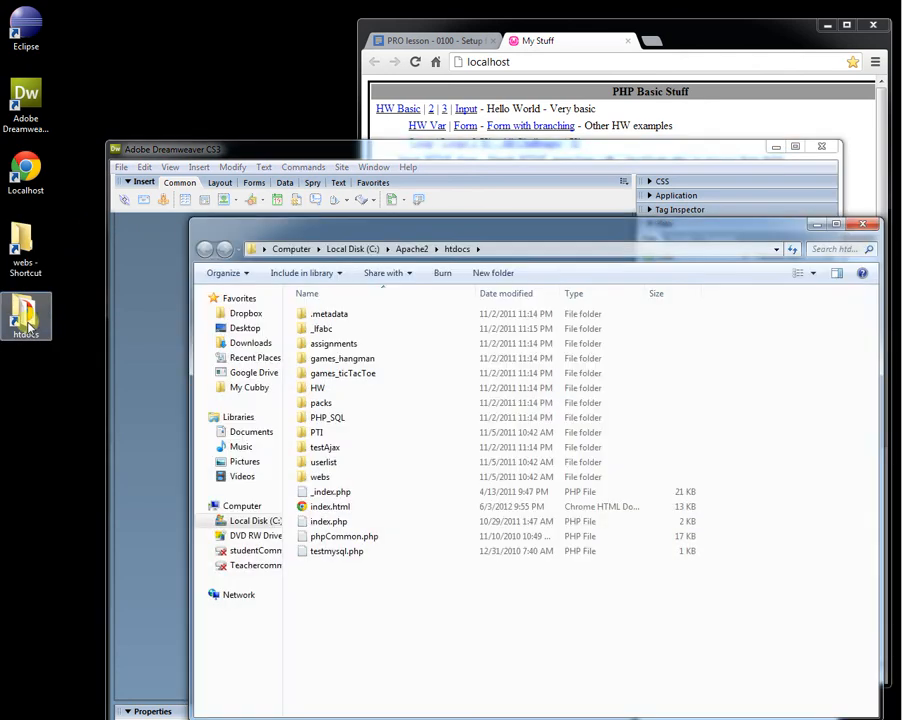
Create a folder named _backup in htdocs and move all the other files and folders into it
right_click(381, 595)
mouse_move(428, 562)
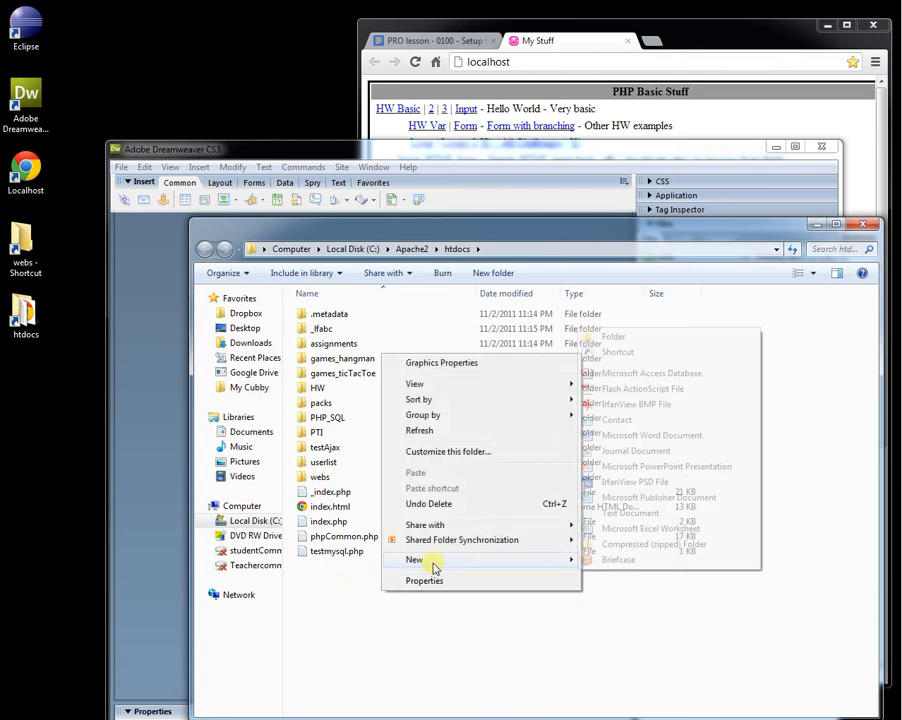
click(608, 336)
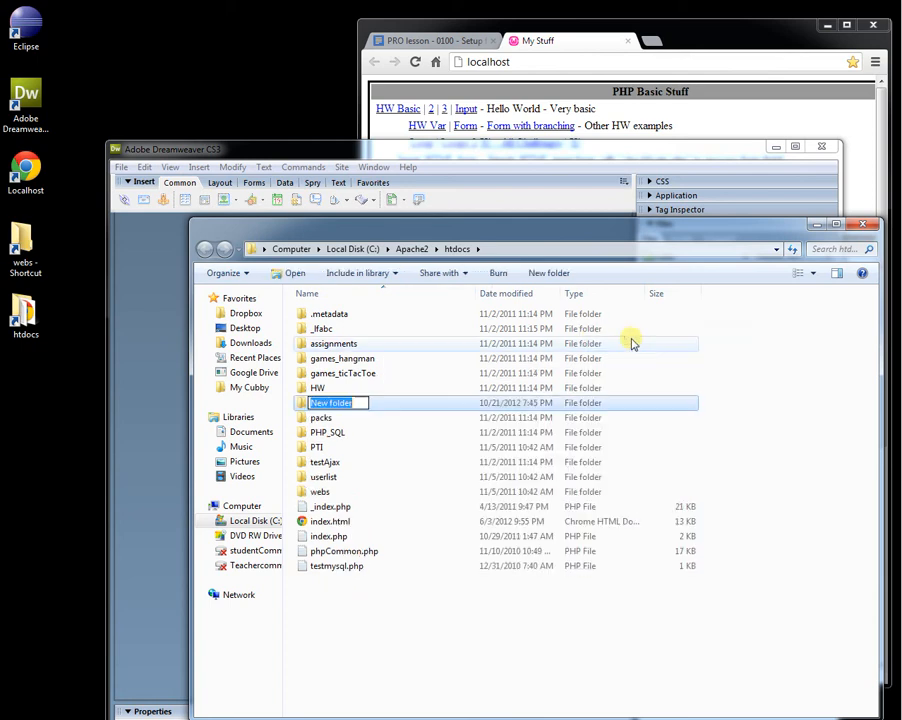
text(_backup)
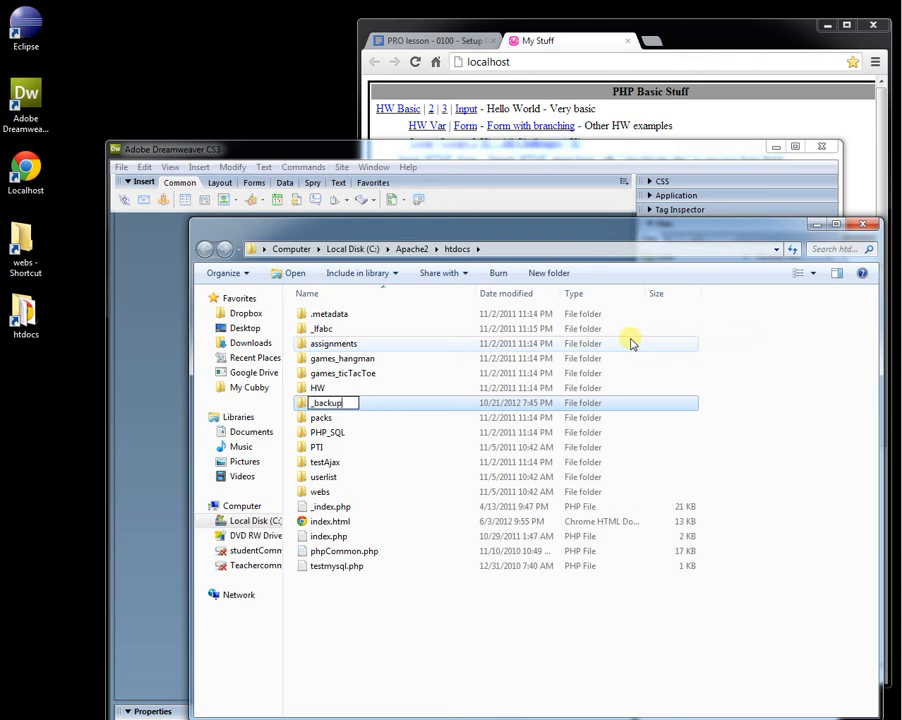
key(Return)
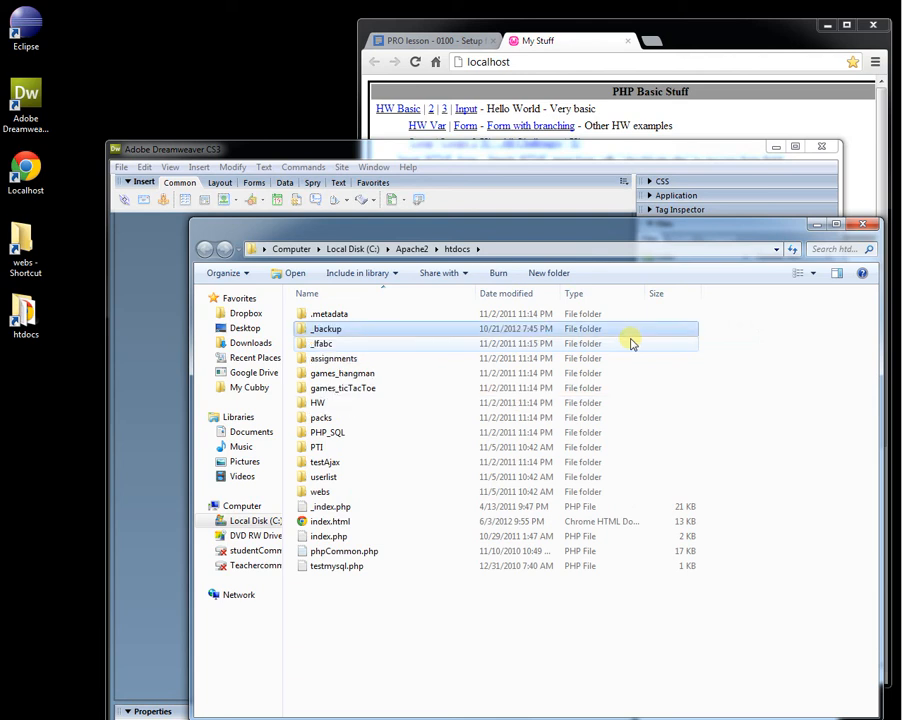
key(ctrl+a)
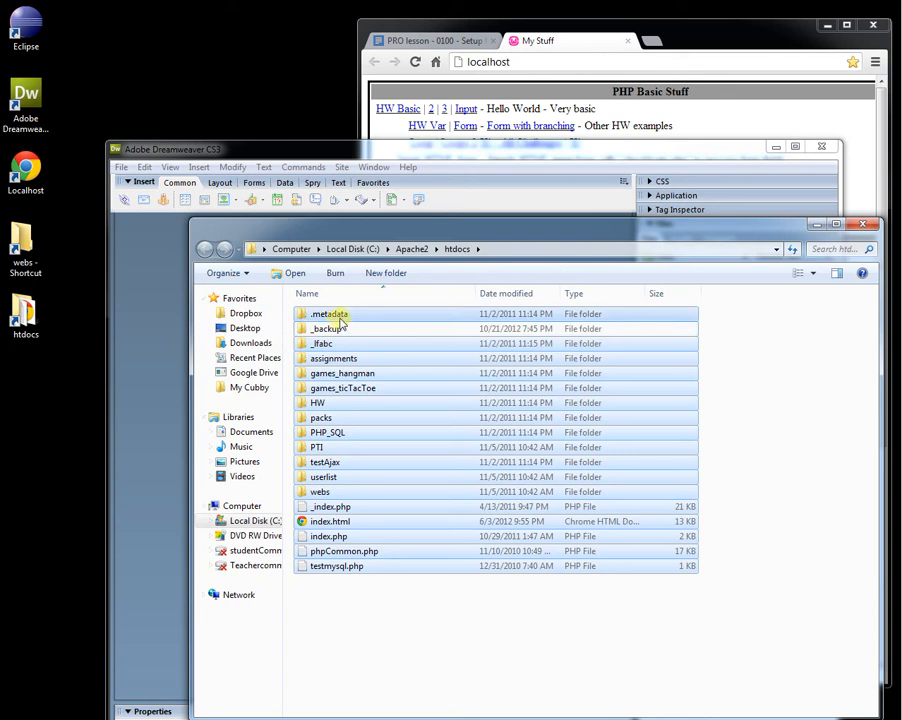
drag(338, 346, 336, 330)
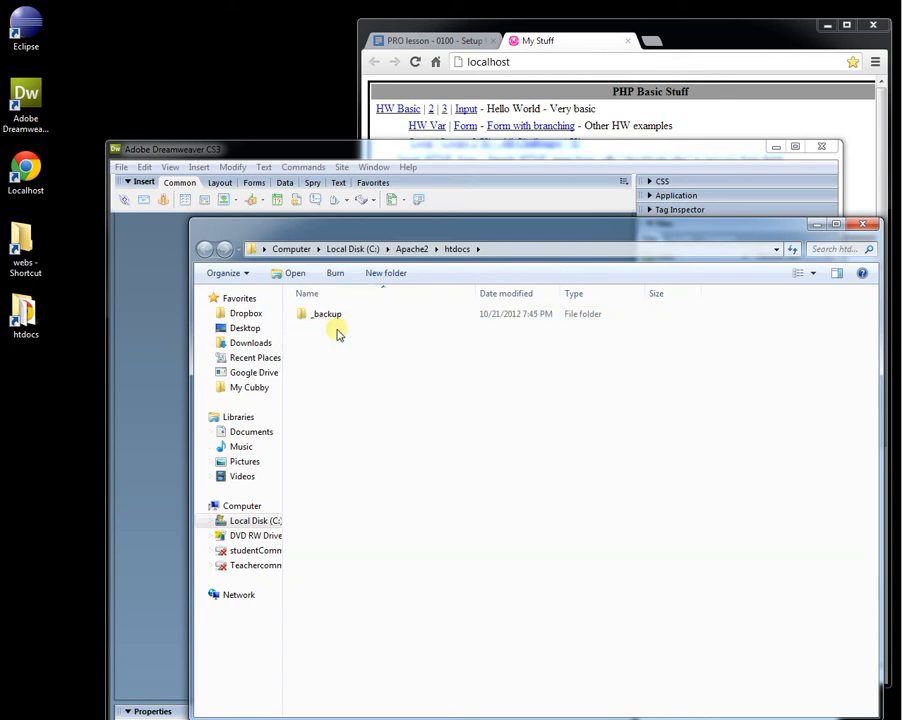
Refresh the remote listing of the webs site in Dreamweaver, and reload the localhost page in Chrome
click(594, 150)
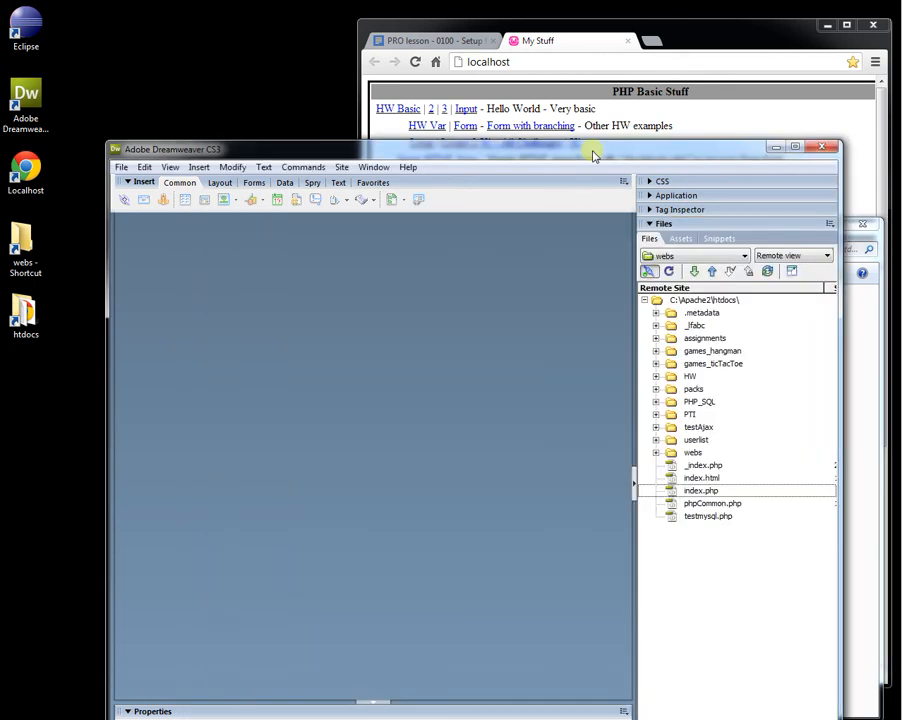
click(669, 272)
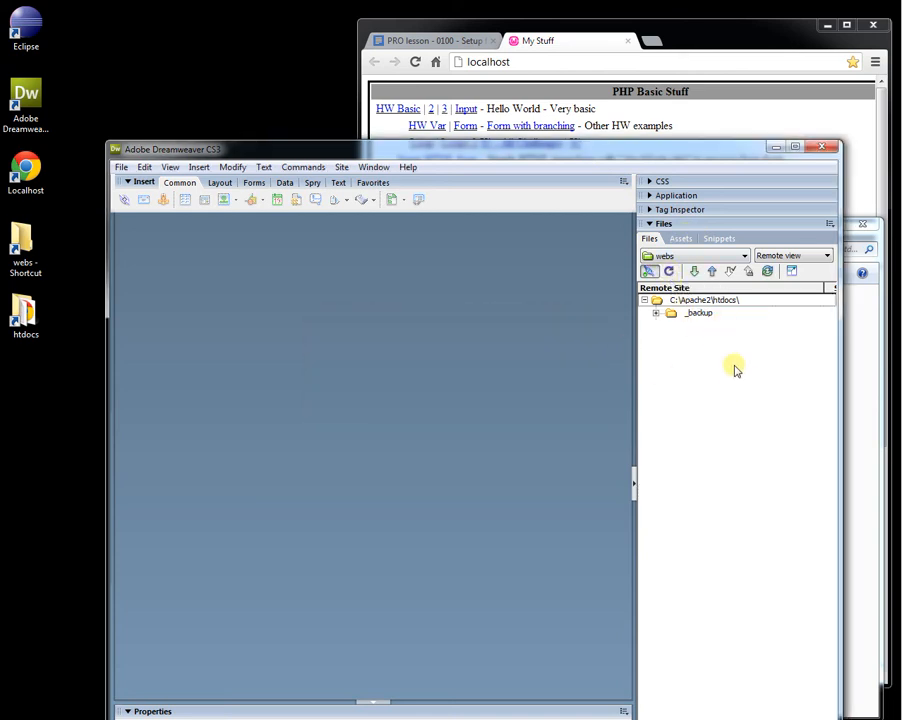
click(563, 42)
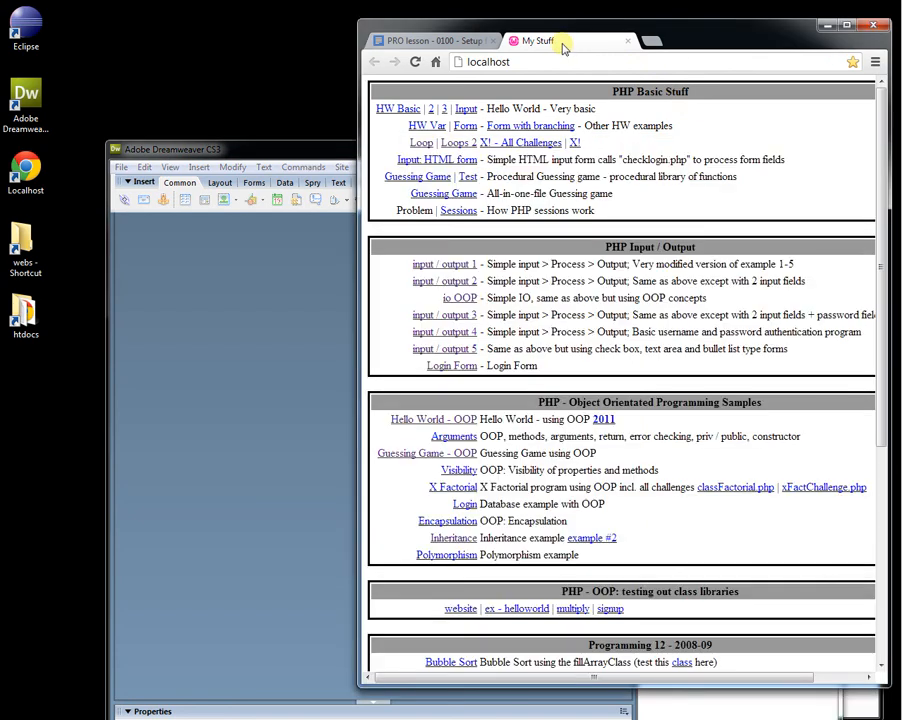
click(414, 63)
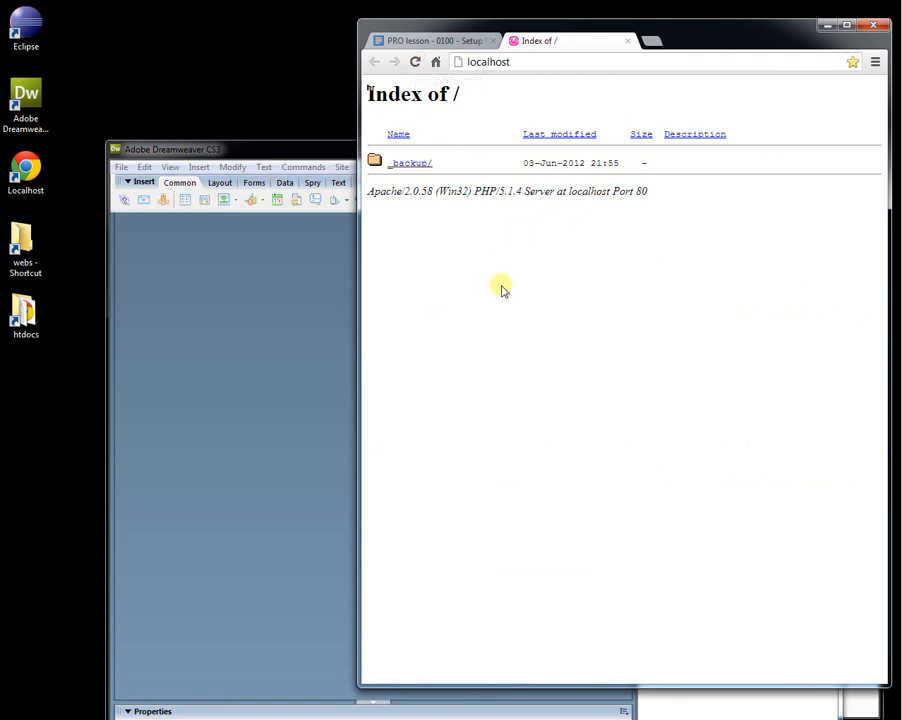
Switch back to Dreamweaver and move its window slightly higher on the desktop
click(320, 314)
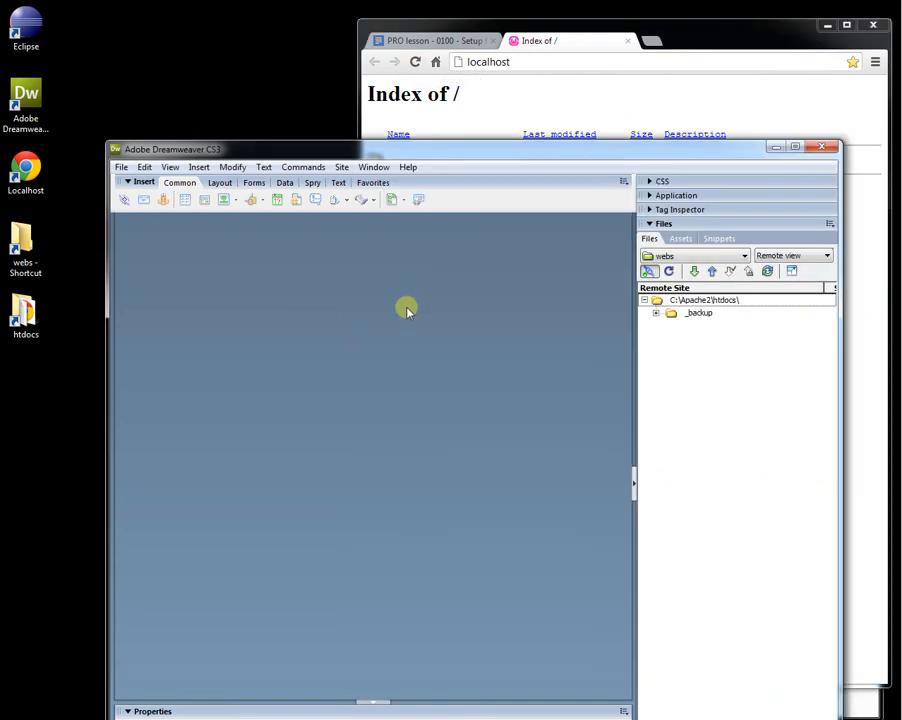
drag(566, 151, 563, 112)
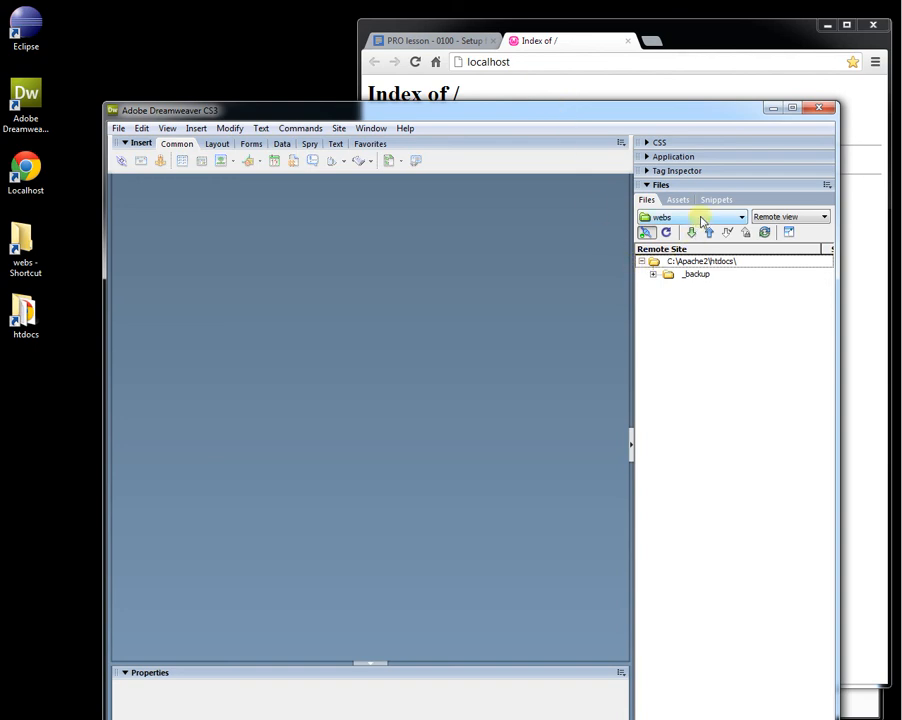
click(703, 221)
double_click(703, 221)
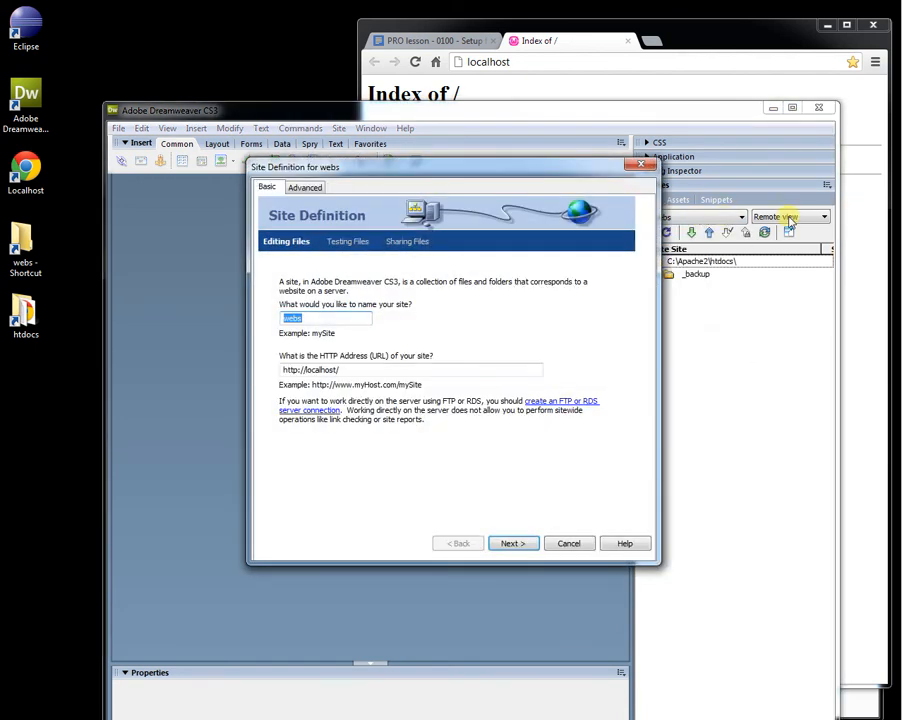
key(Escape)
Show the webs site in Local view and create a new file named index.php in its root folder
click(806, 220)
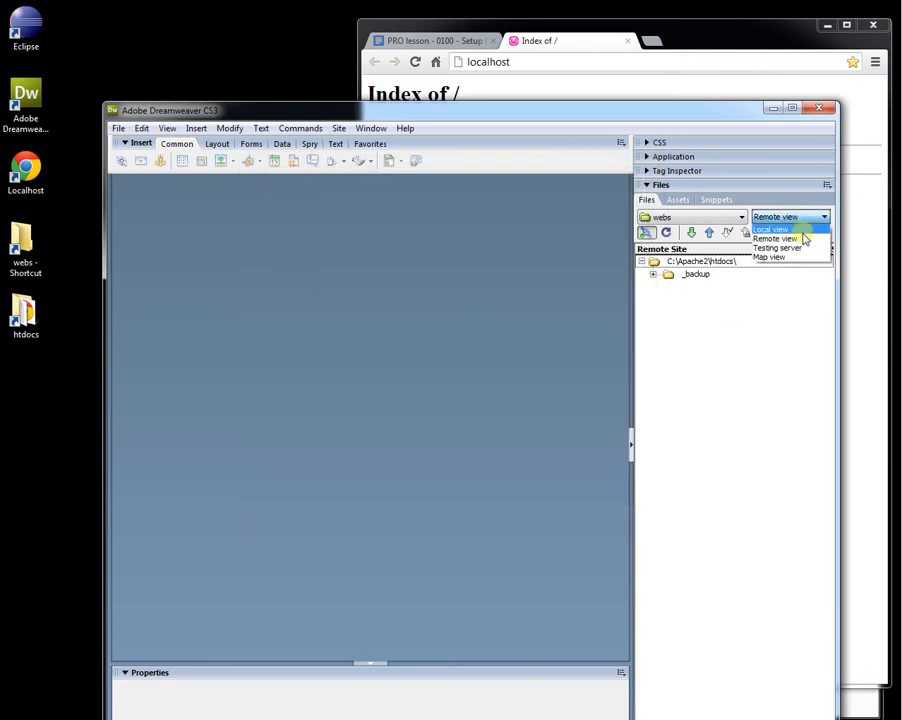
click(803, 231)
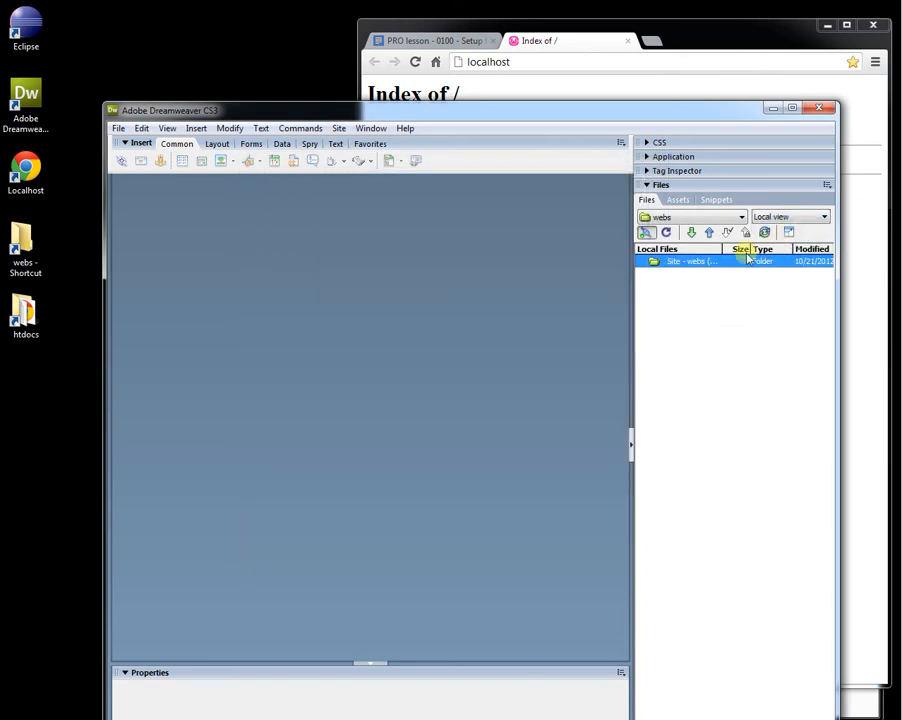
right_click(673, 272)
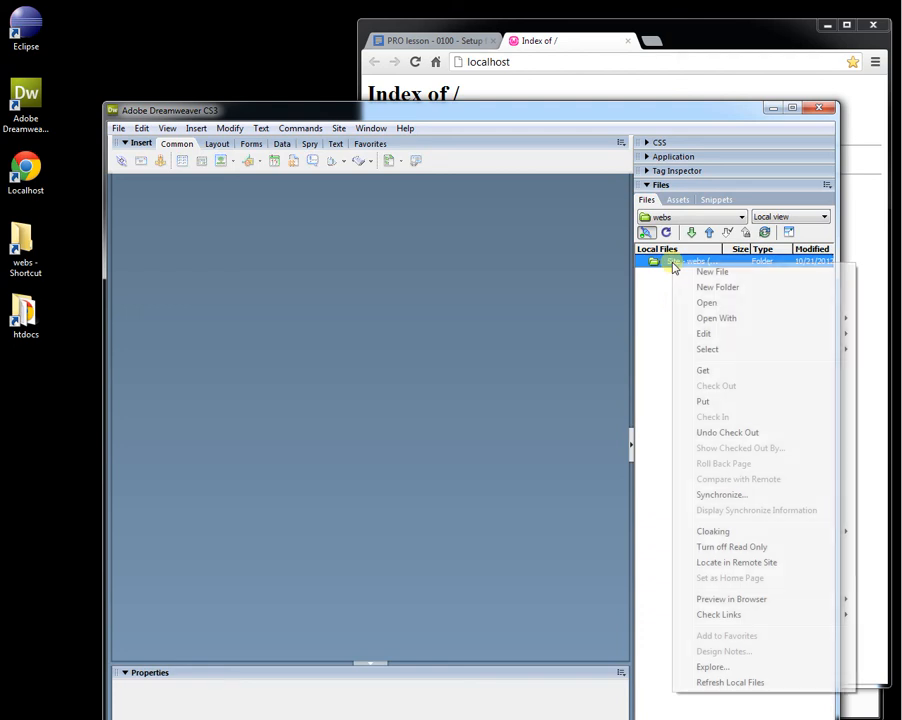
click(693, 269)
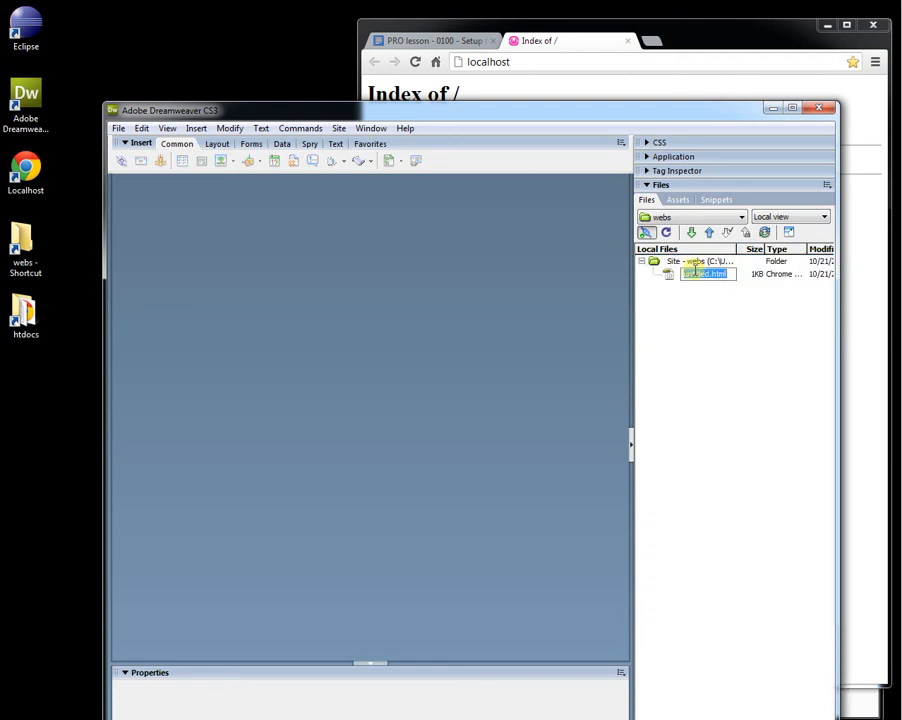
text(index.php)
key(Return)
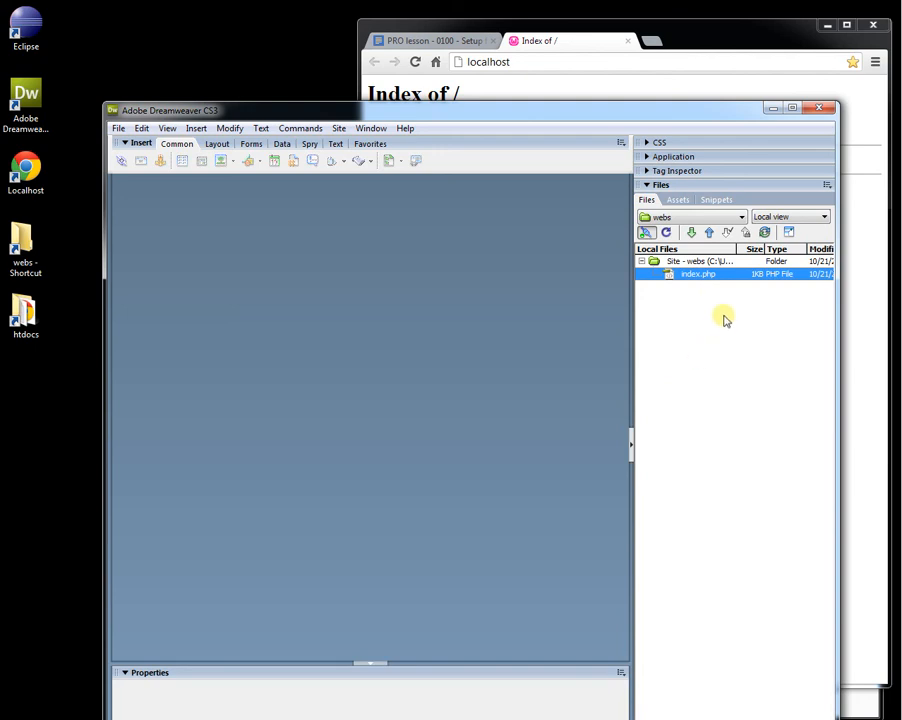
Open index.php in Code view, fill its body with hello world and a PHP block with echo "Hello World - PHP output";, and save it
double_click(684, 276)
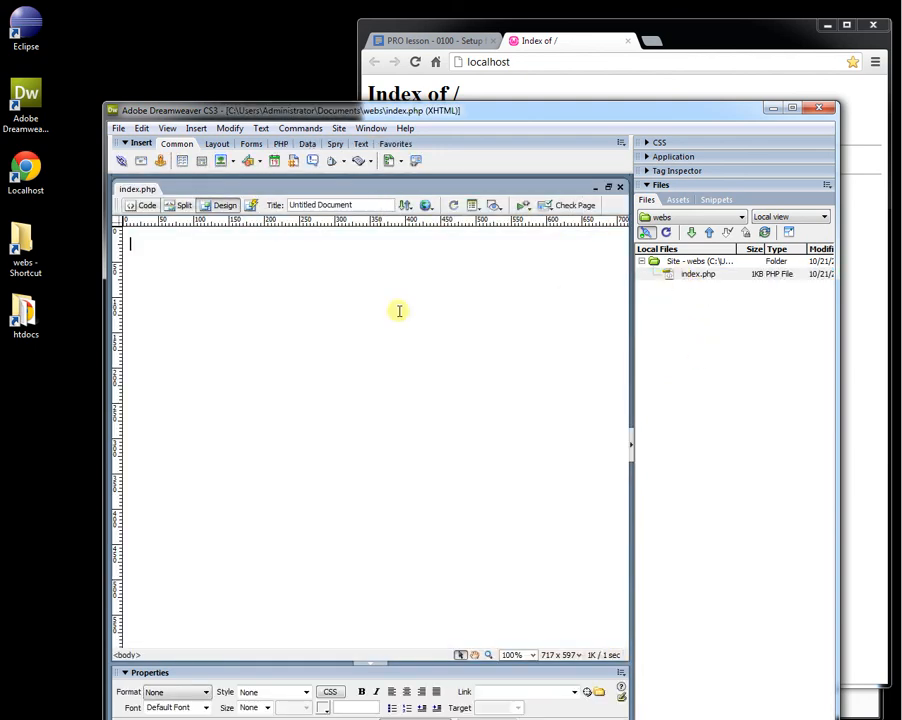
click(142, 205)
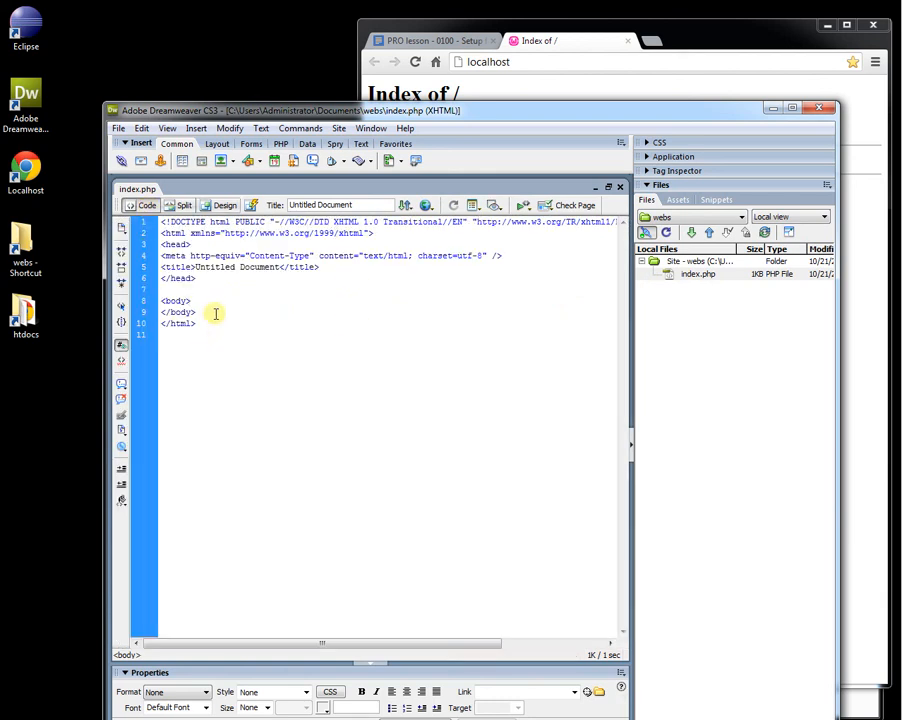
key(Return)
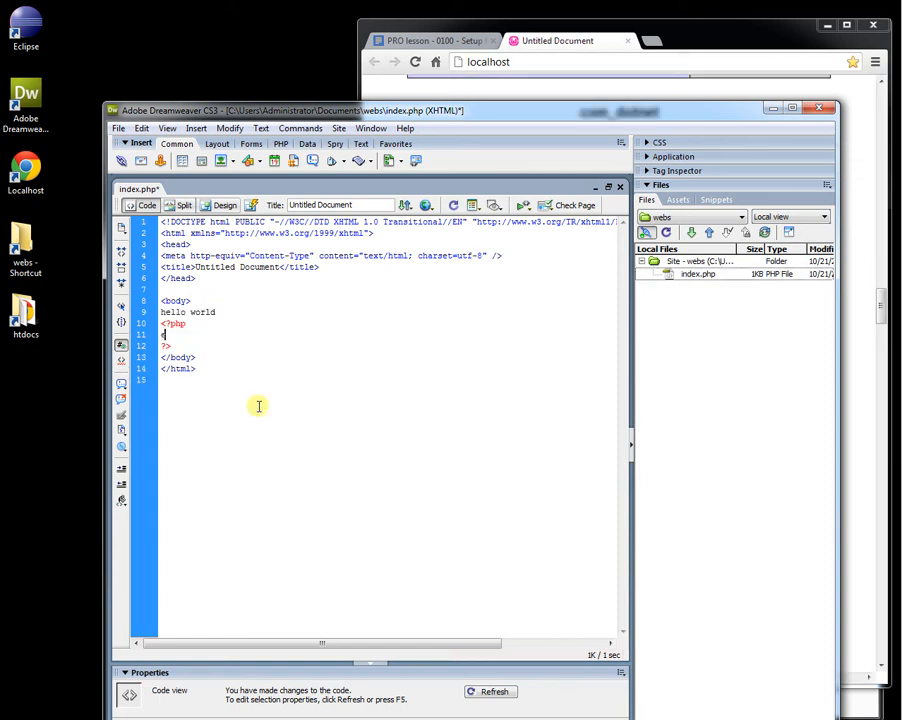
text(cho "Hello World - PHP o)
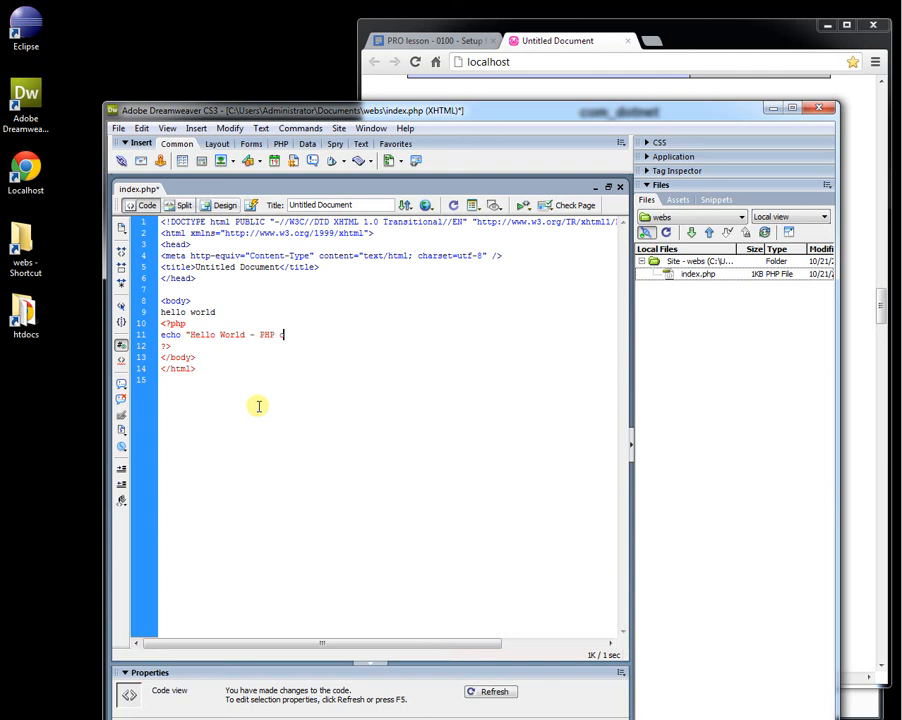
text(";)
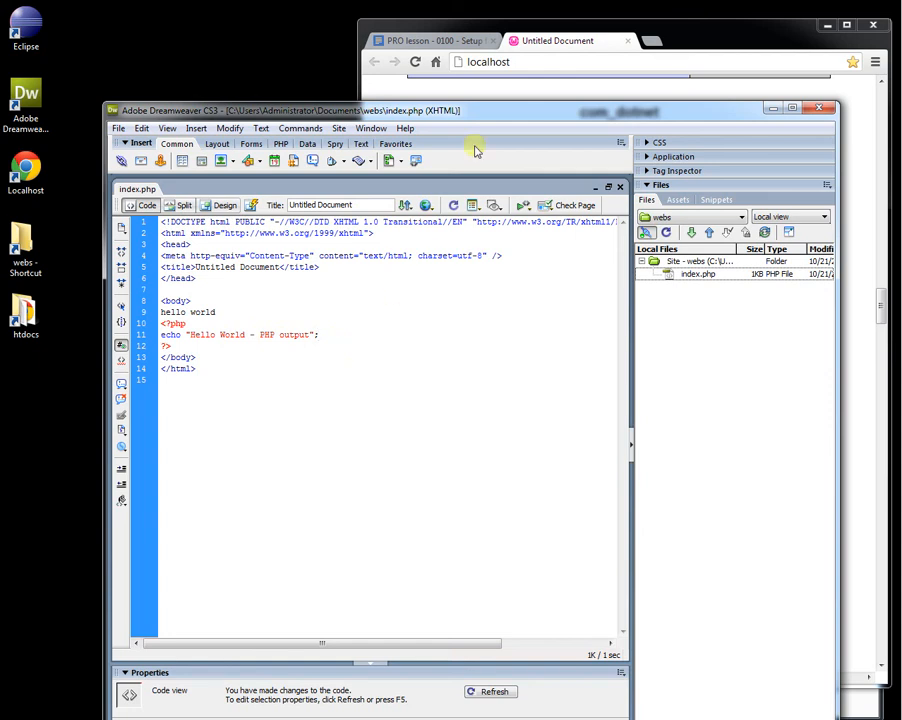
Reload the localhost page in Chrome and check the output at the beginning of the page
click(526, 40)
click(413, 61)
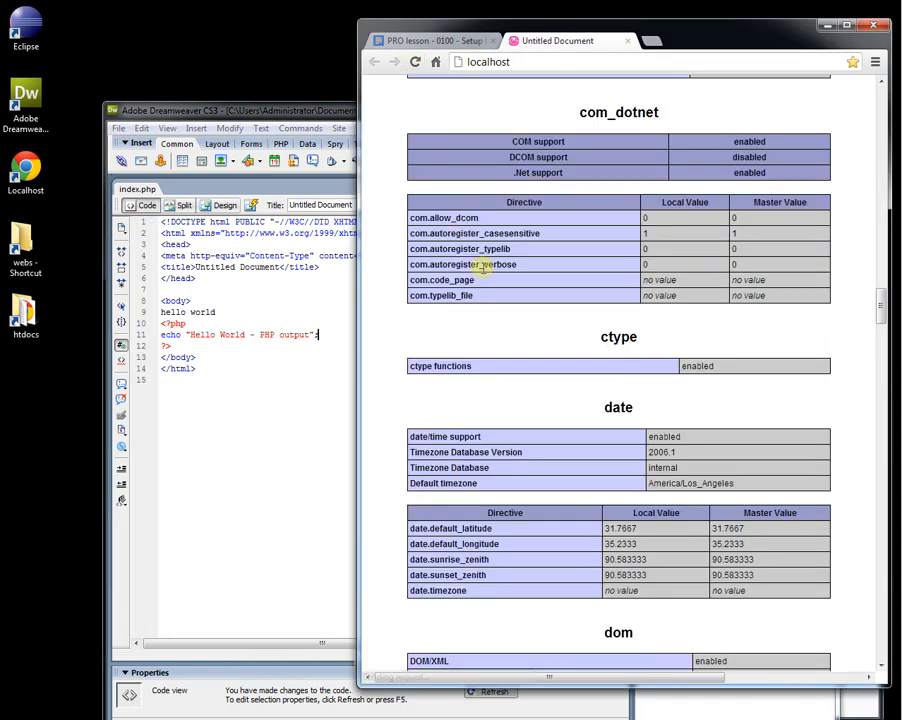
scroll(481, 266, up, 15)
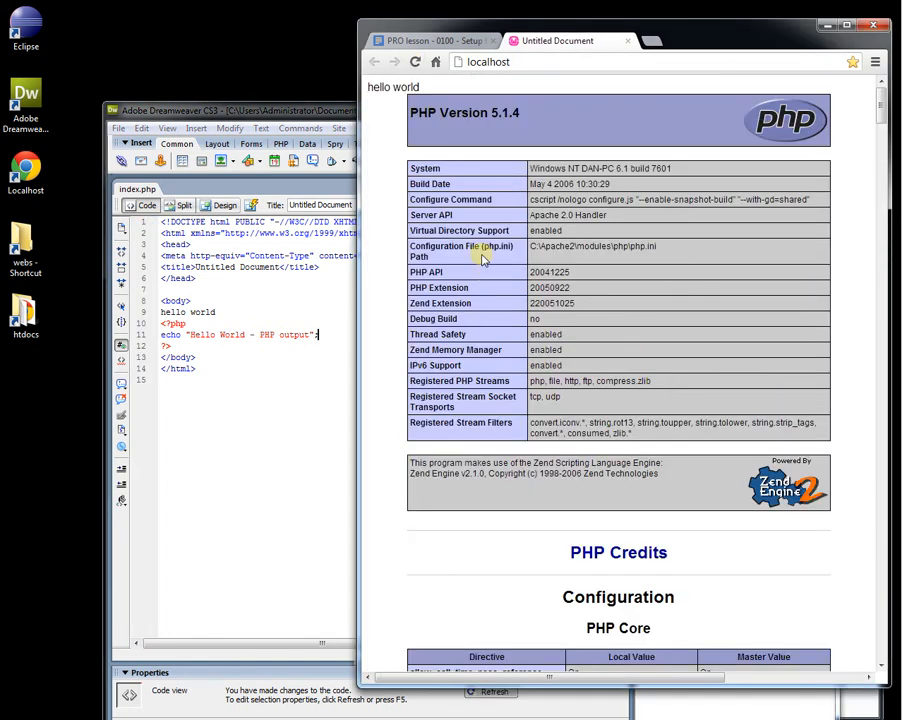
Upload index.php from the local site to the remote server and reload the localhost page in Chrome
click(330, 290)
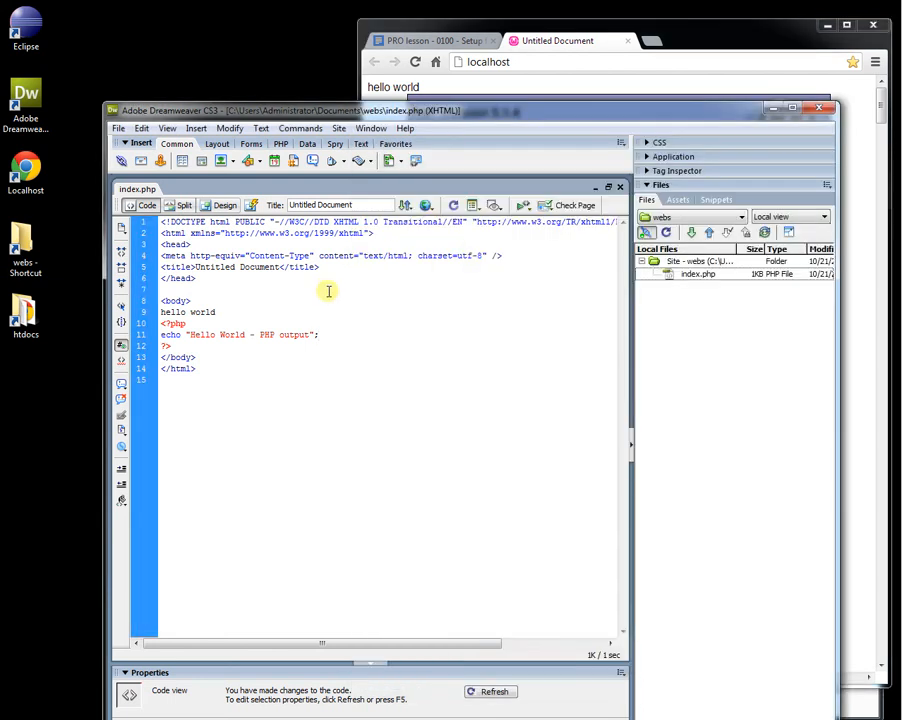
click(680, 276)
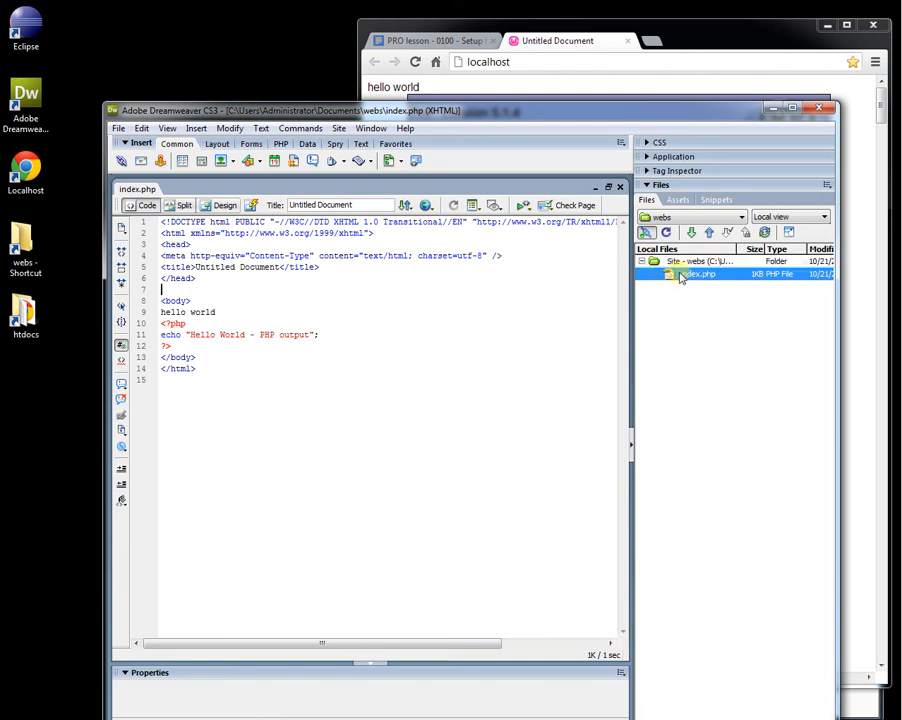
click(709, 233)
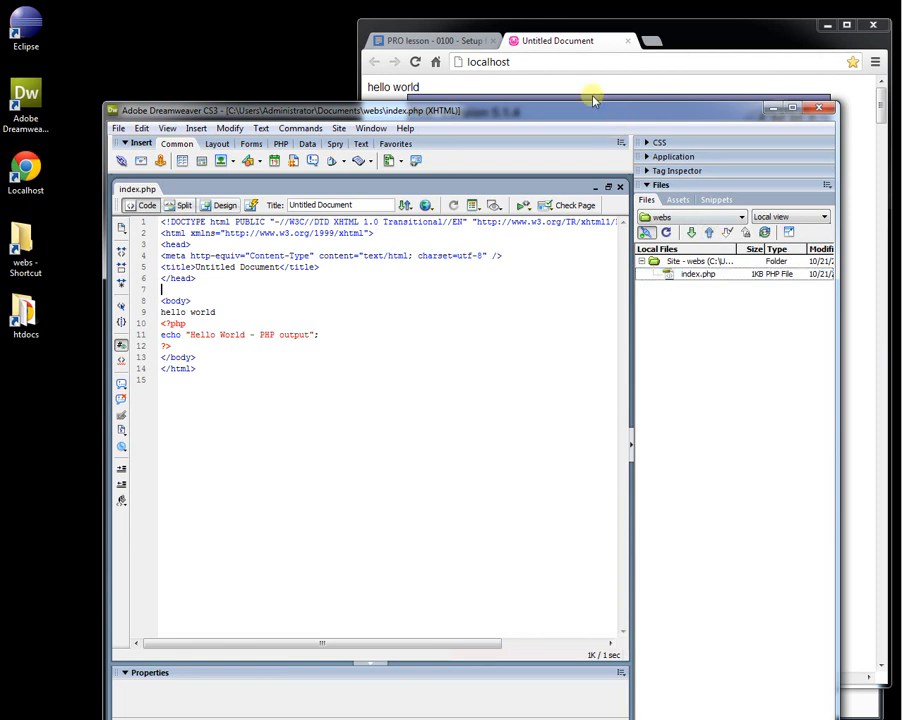
click(415, 62)
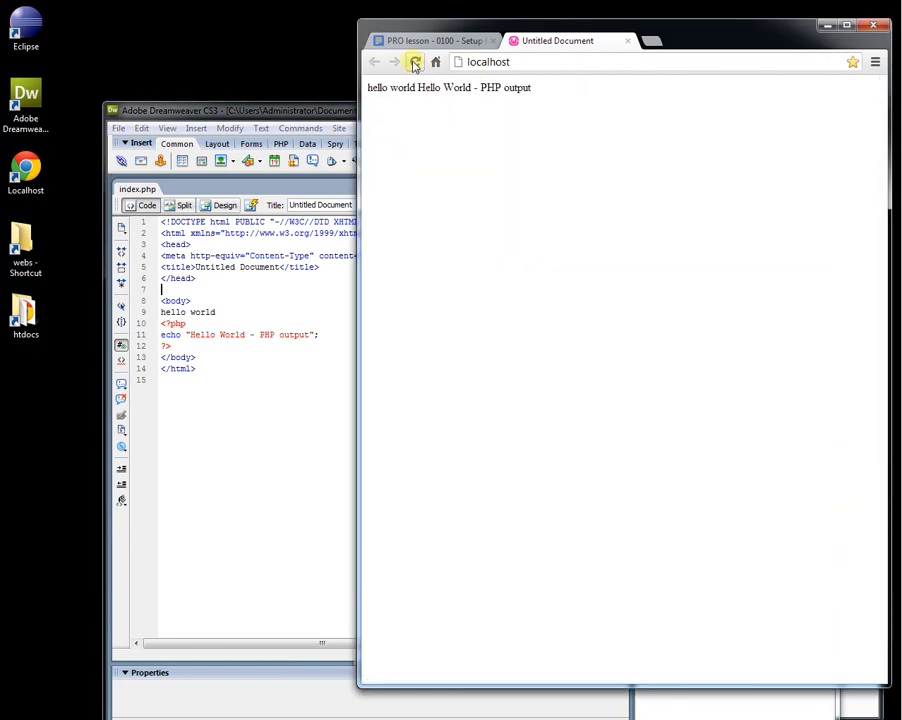
Compare the plain HTML text and the PHP-generated text on the localhost page with their source lines in index.php
drag(418, 88, 536, 87)
click(406, 96)
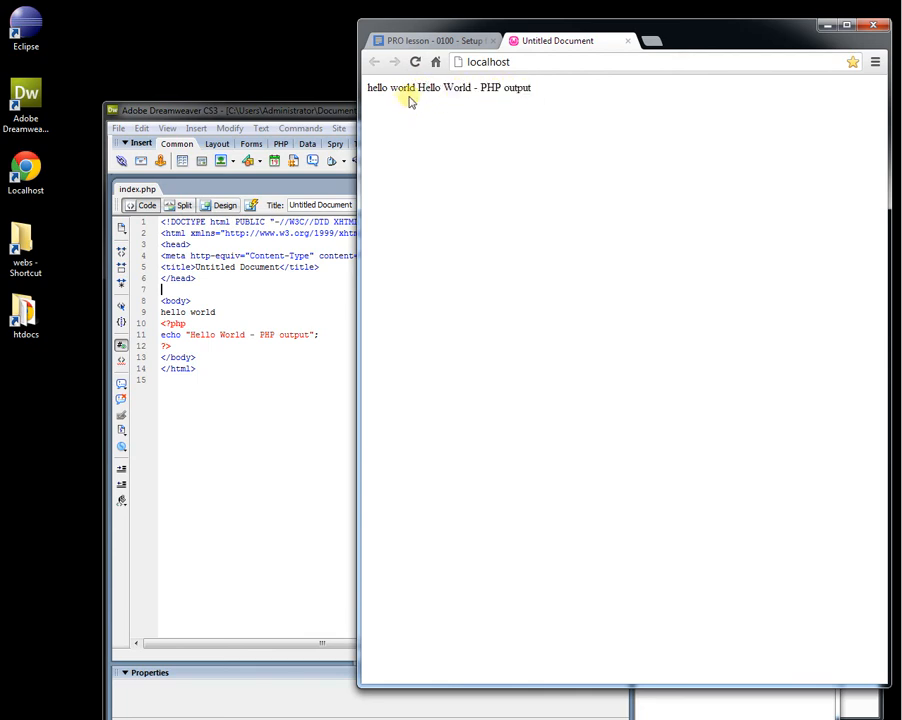
drag(418, 88, 356, 88)
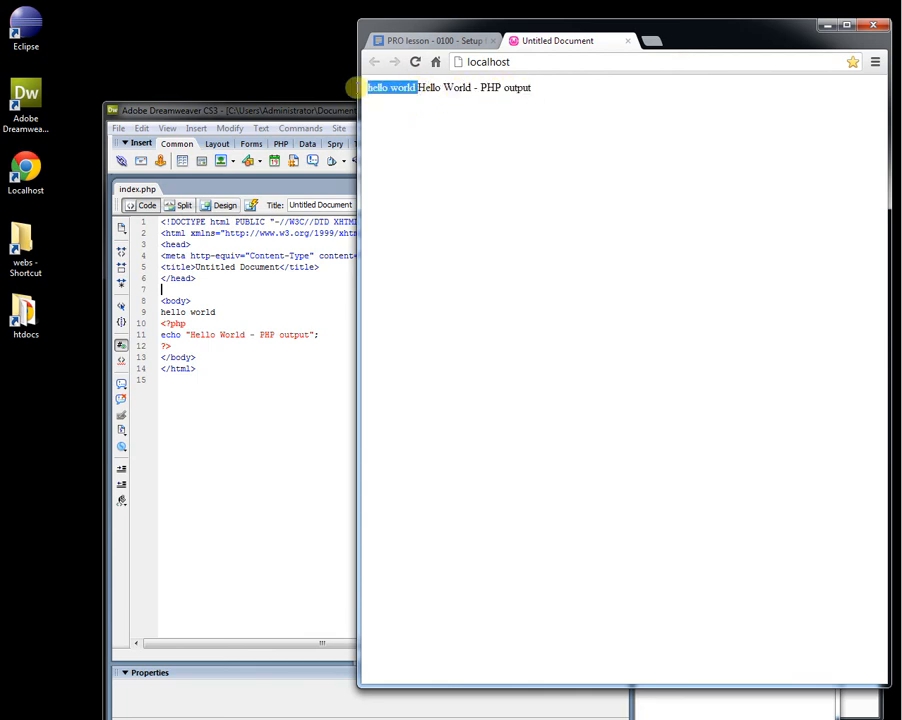
drag(234, 312, 150, 313)
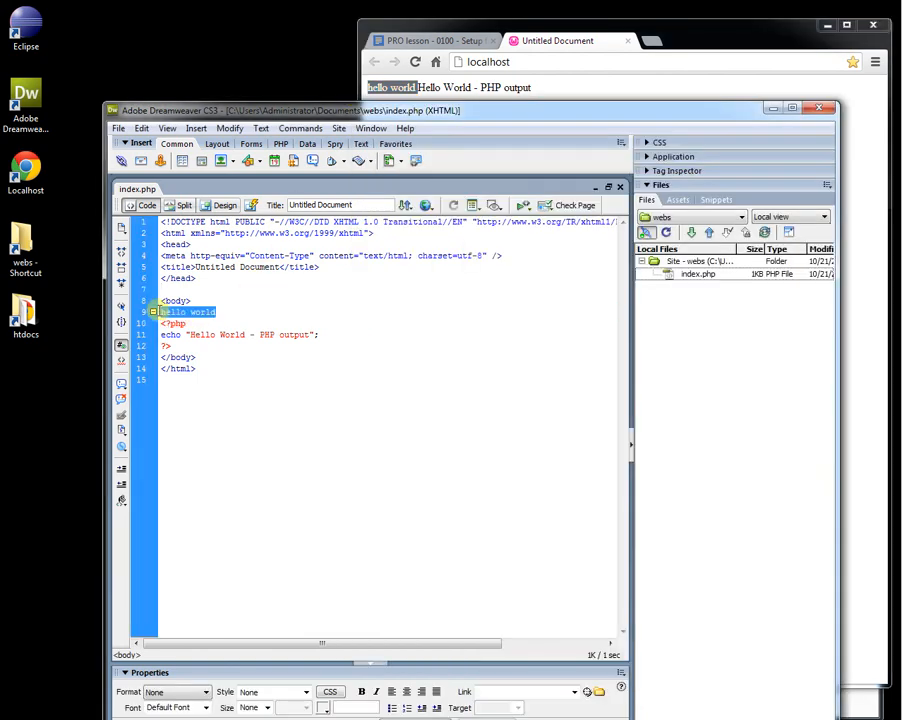
click(430, 88)
drag(420, 88, 532, 90)
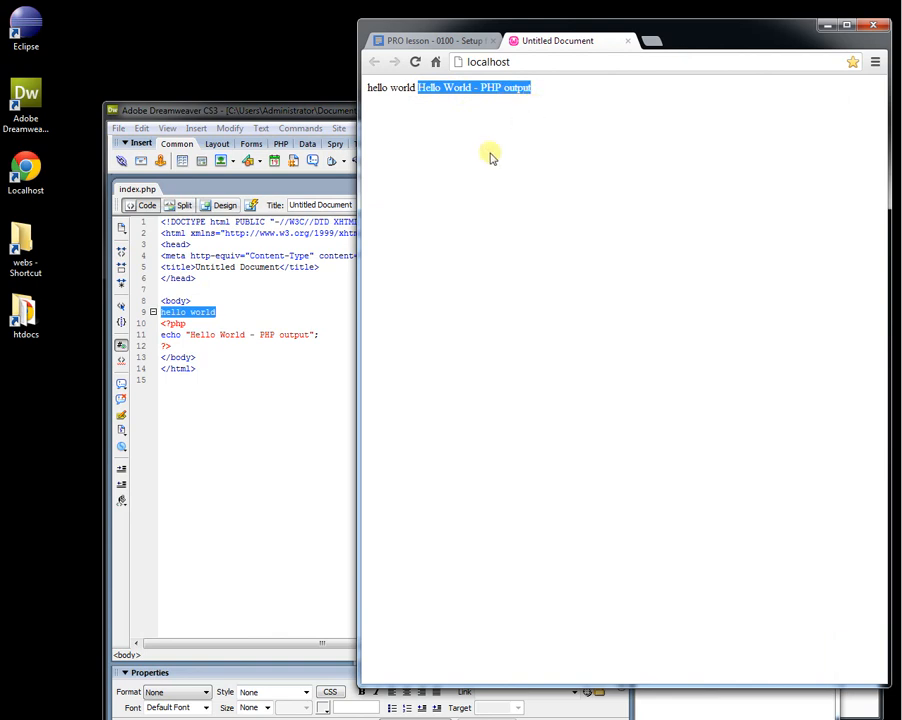
click(167, 345)
drag(168, 345, 162, 325)
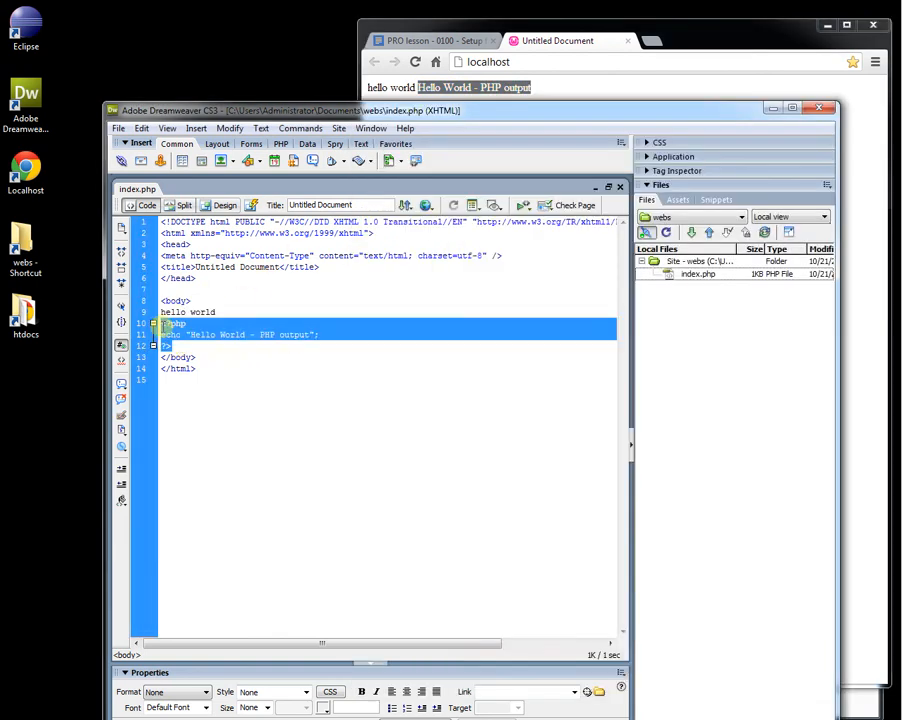
click(220, 349)
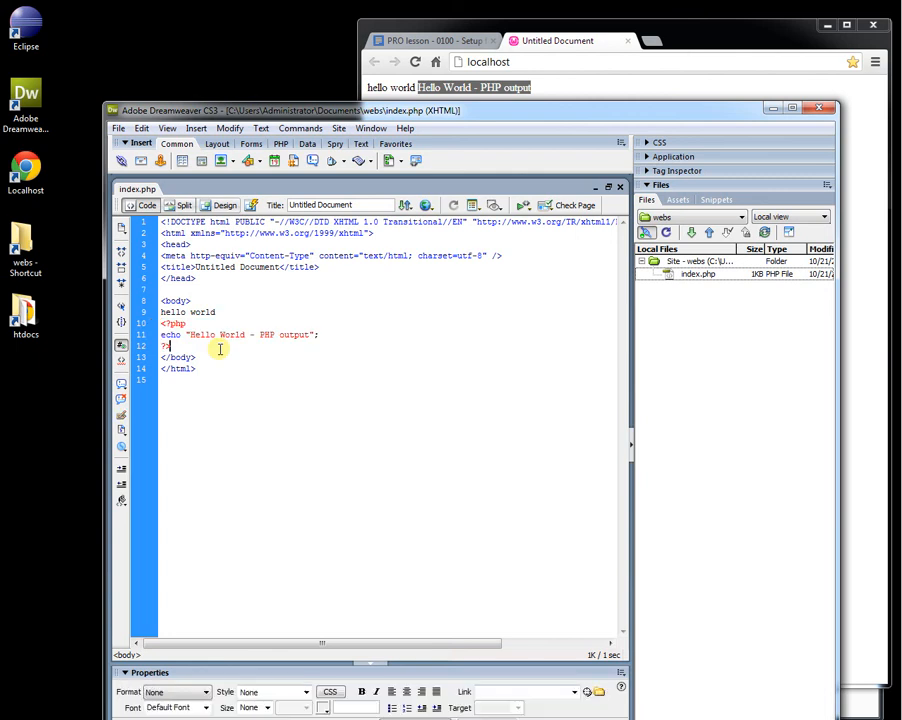